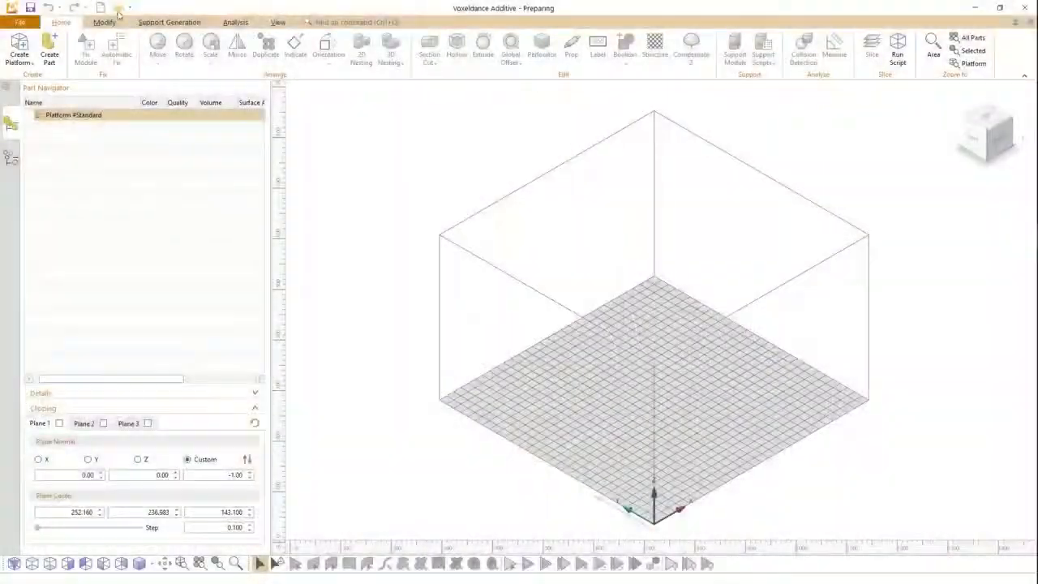
Step: Open the support.vxd project and run a support script on the steering knuckle part
key("ctrl+o")
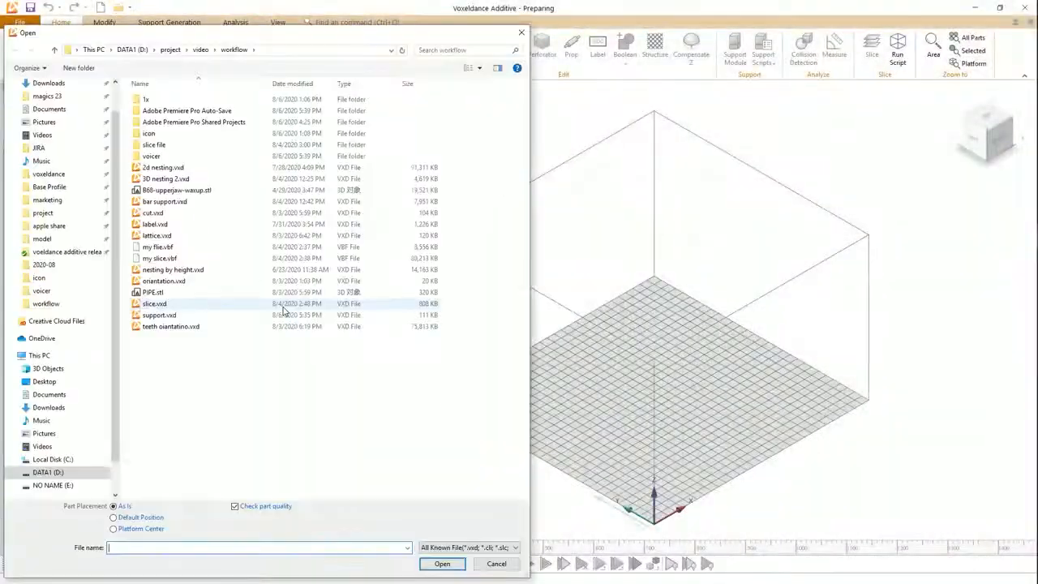
double_click(206, 315)
scroll(673, 428, "up", 5)
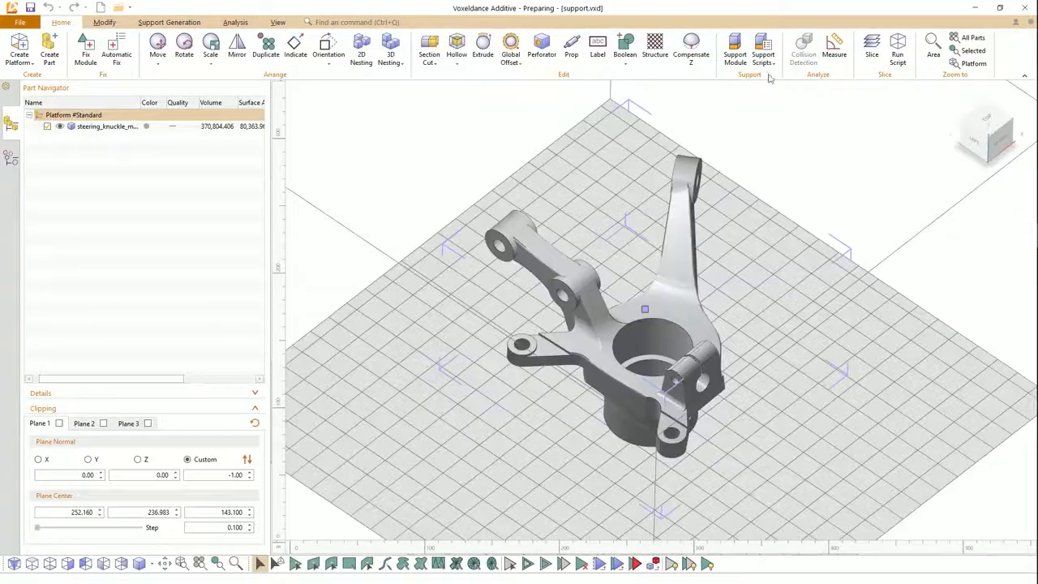
left_click(763, 54)
left_click(827, 260)
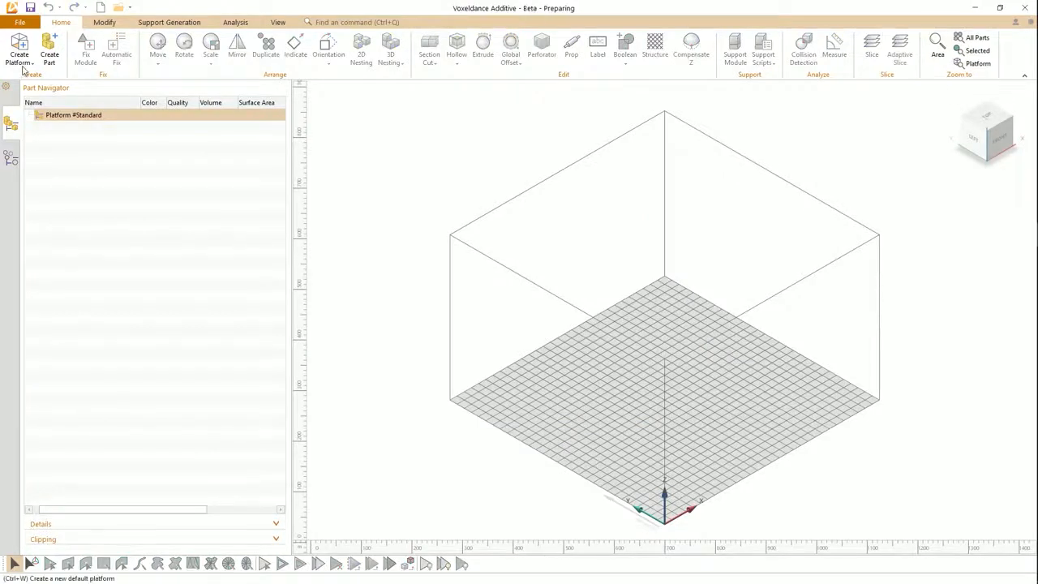
Step: Define a custom machine named My machine, manufacturer VD, with a 400 × 400 × 300 mm rectangular platform, and use it as the current platform
left_click(19, 57)
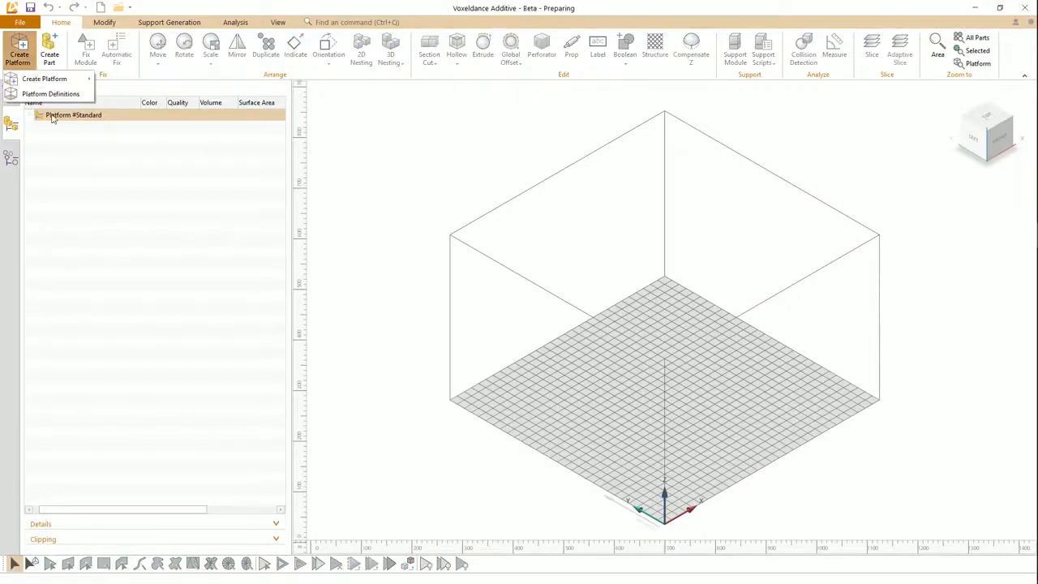
left_click(49, 95)
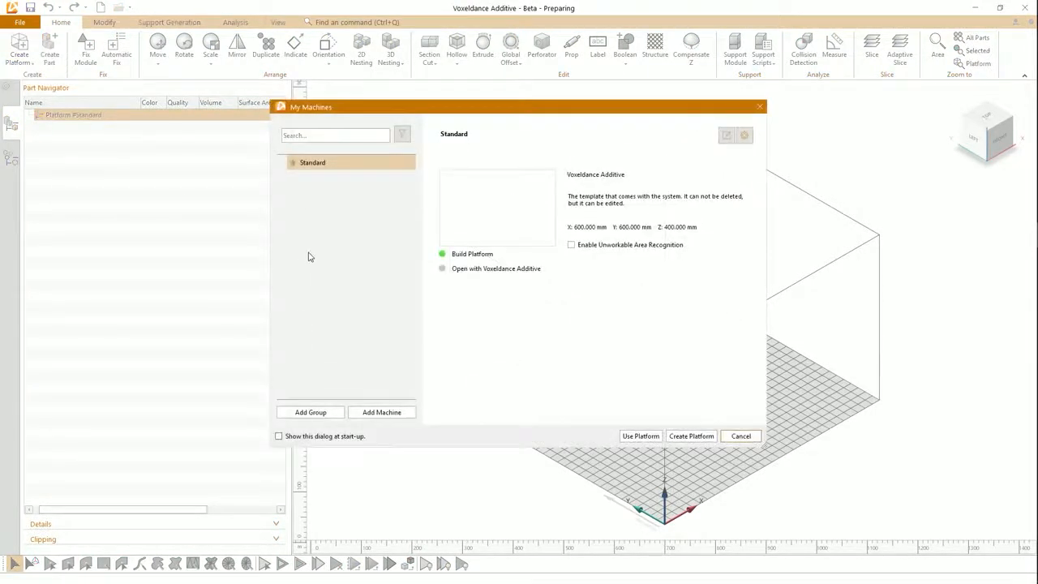
left_click(392, 412)
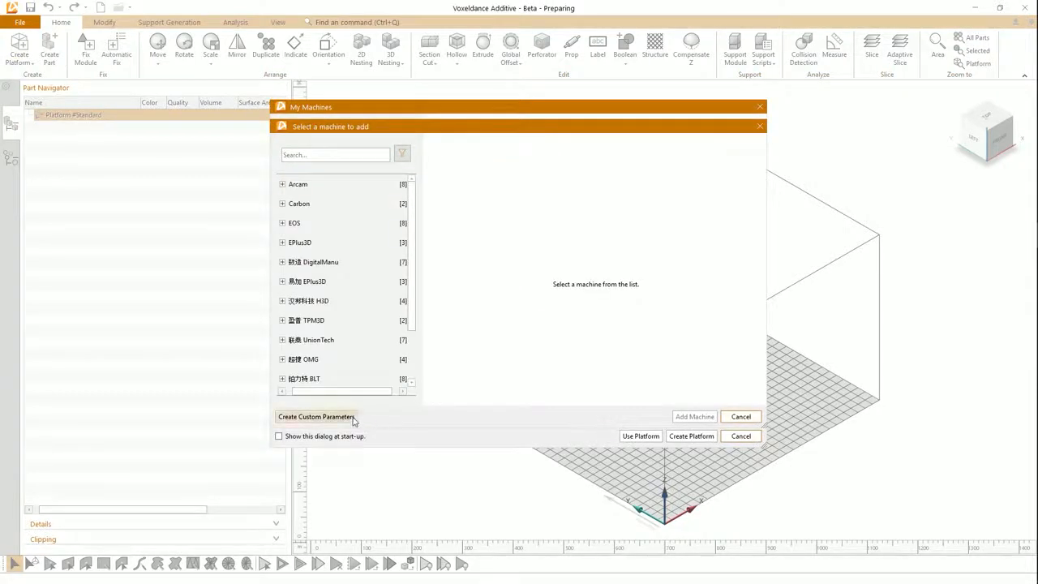
left_click(357, 420)
type("My machine")
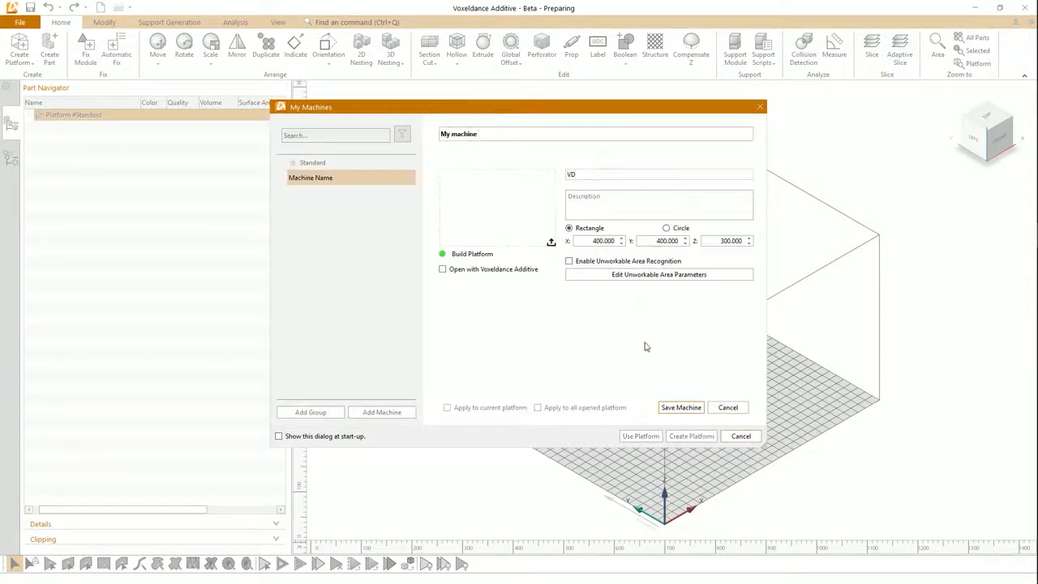
left_click(681, 407)
left_click(641, 435)
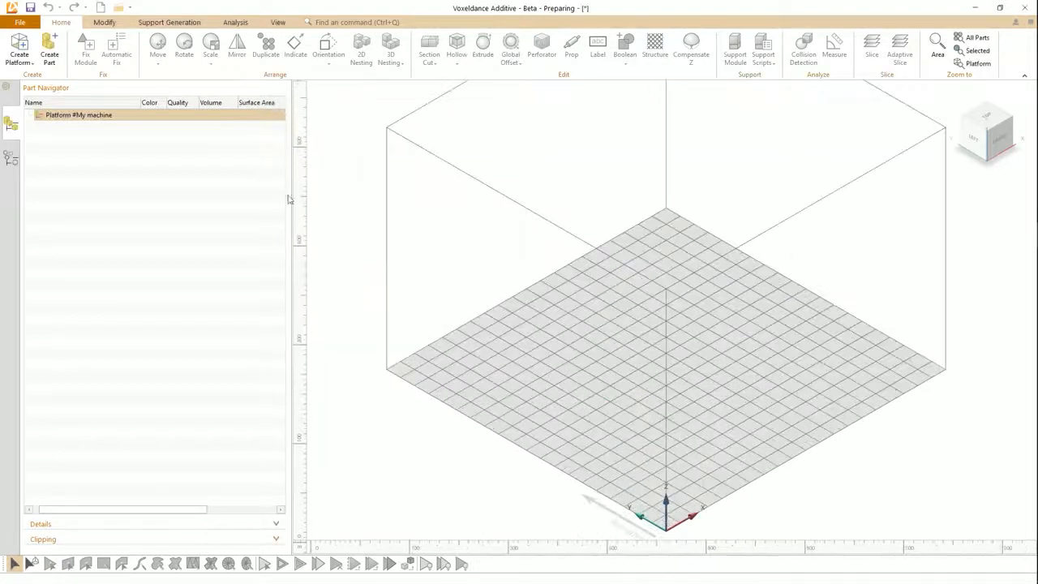
Step: Import B68-upperjaw-waxup.stl using the all-known-files filter, As Is placement and the part quality check
left_click(119, 7)
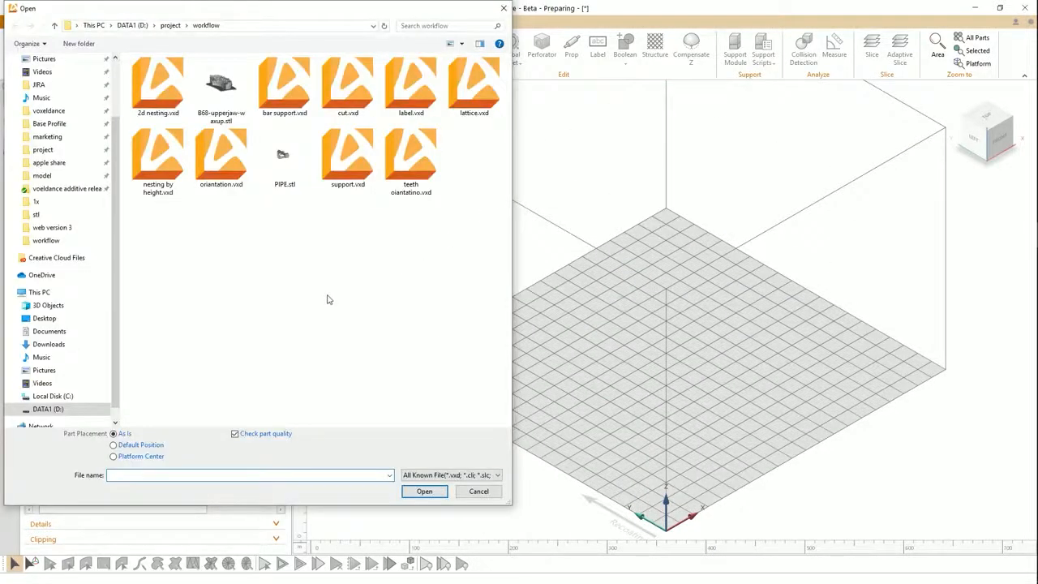
left_click(445, 476)
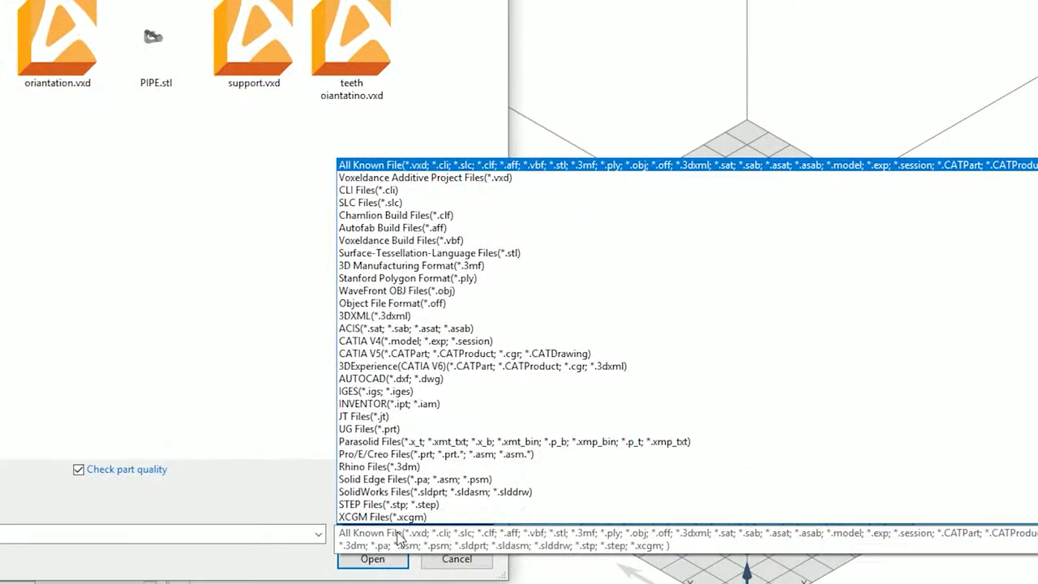
left_click(397, 536)
left_click(221, 85)
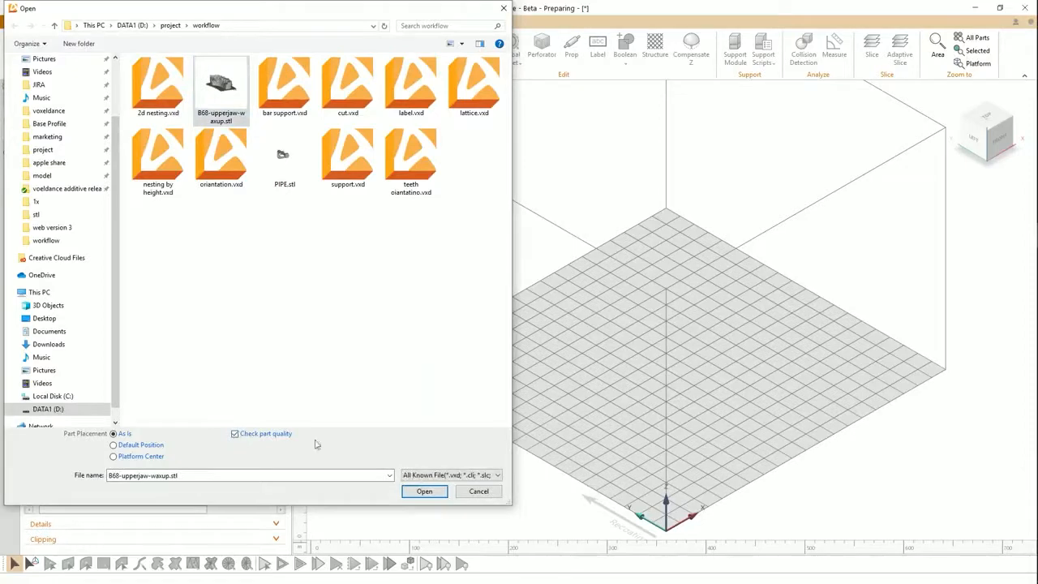
left_click(424, 491)
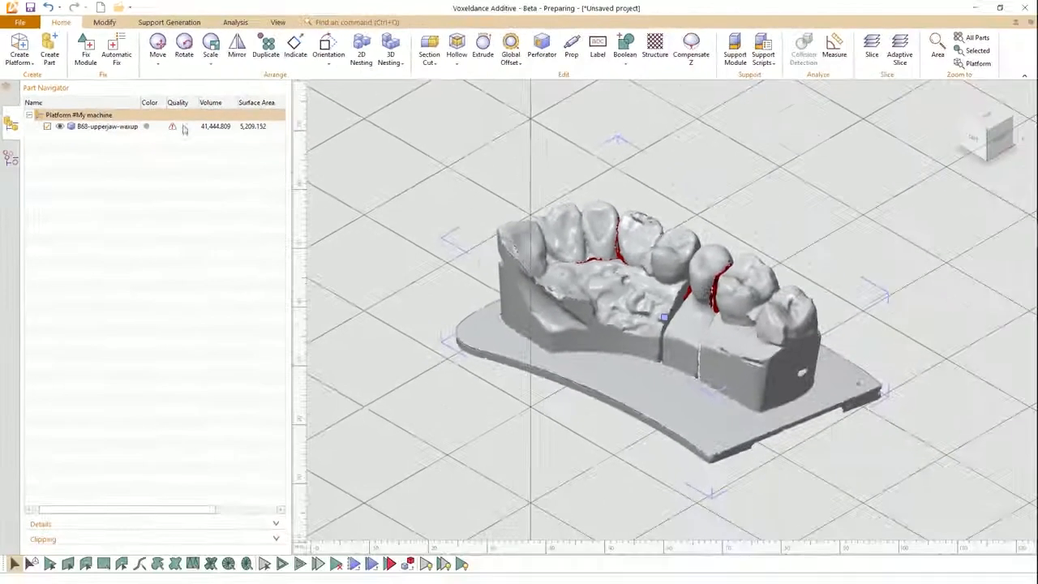
Step: Repair the B68-upperjaw-waxup part using Automatic Fix with the standard fix method
left_click(174, 77)
left_click(430, 261)
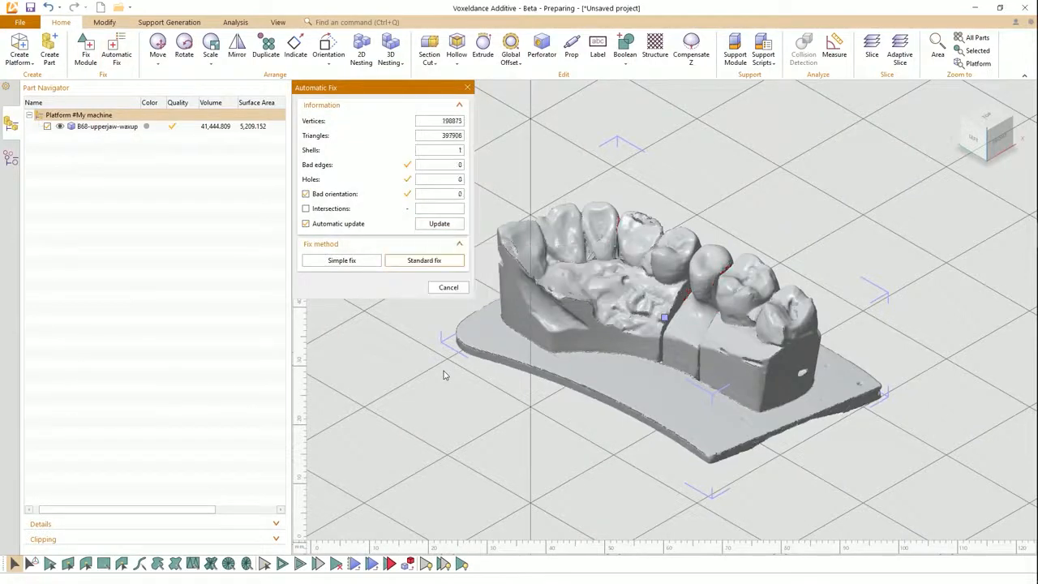
left_click(448, 287)
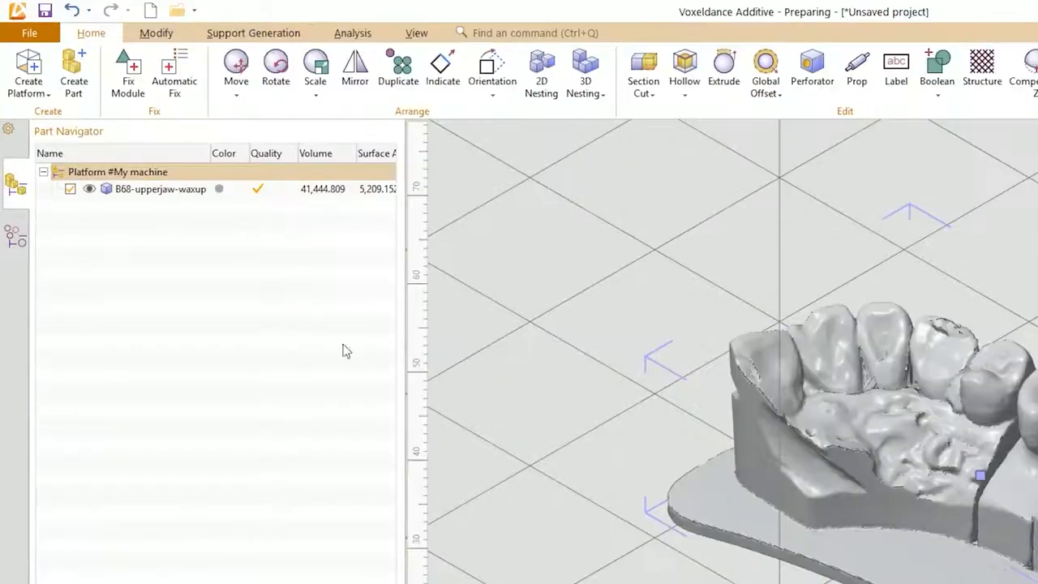
left_click(157, 35)
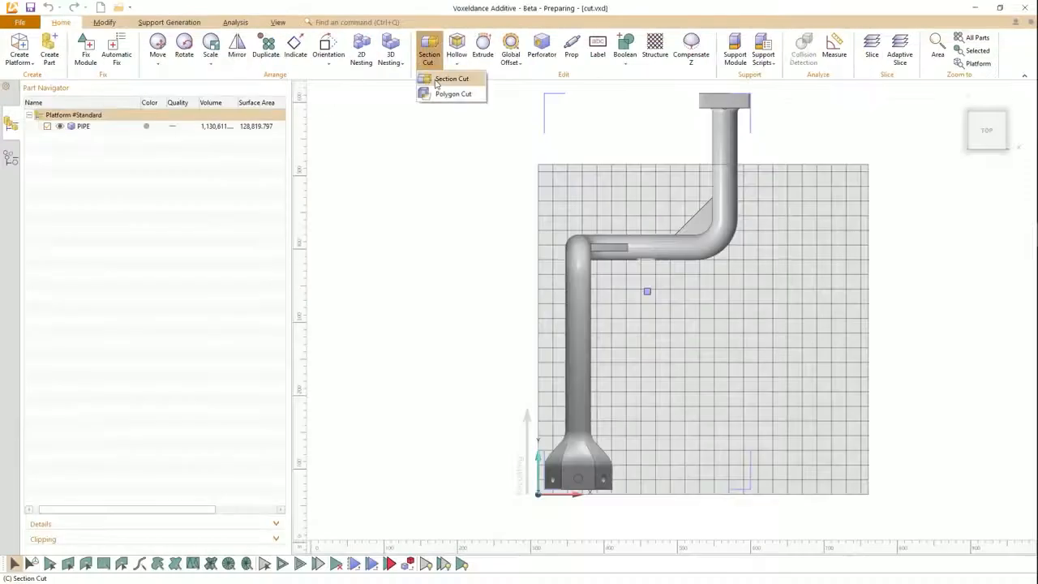
Step: Section cut the PIPE part with an XZ plane through the long tube at about Y 302 mm, removing the original part
left_click(438, 77)
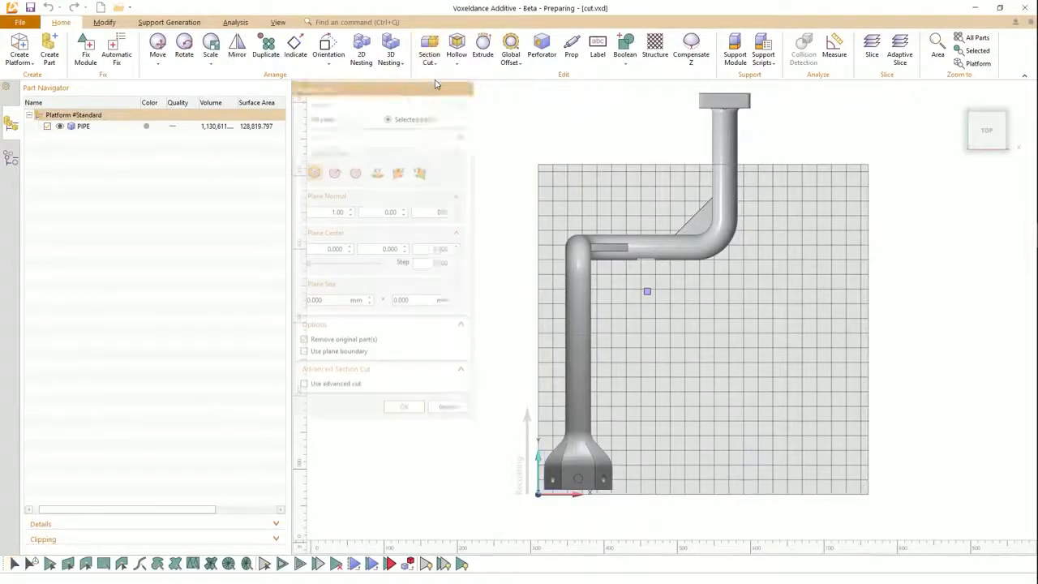
left_click(398, 171)
left_click(580, 275)
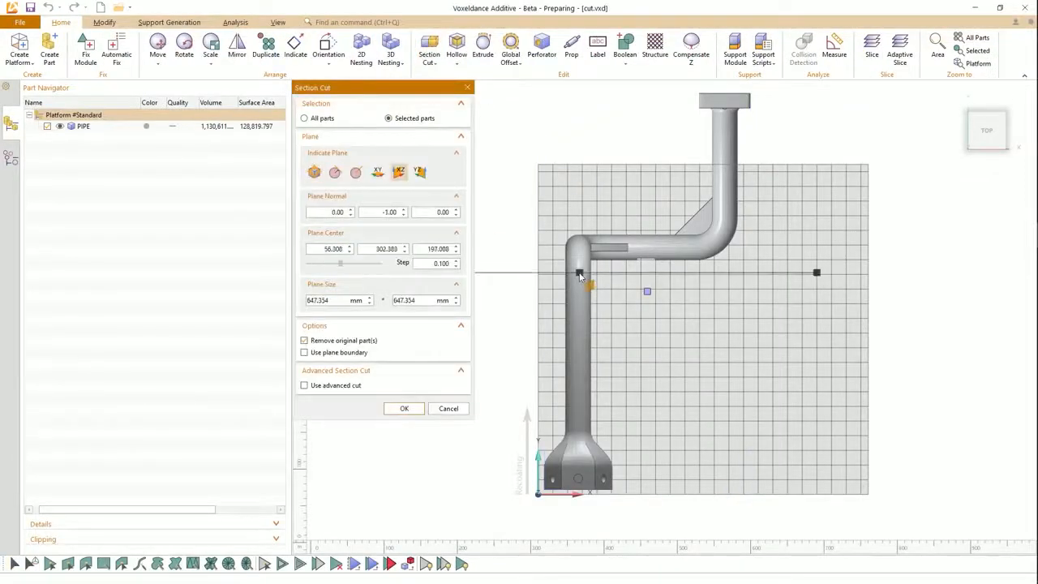
left_click(404, 407)
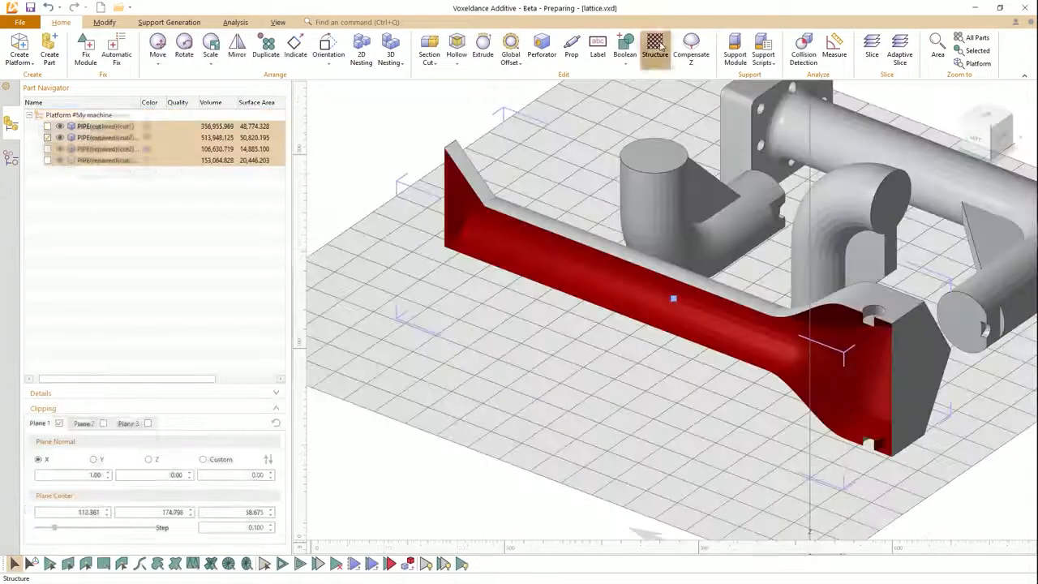
Step: Give the clipped pipe piece a 2 mm inside outer shell and fill it with a 7 mm BCC structure of 0.5 mm strut radius
left_click(657, 48)
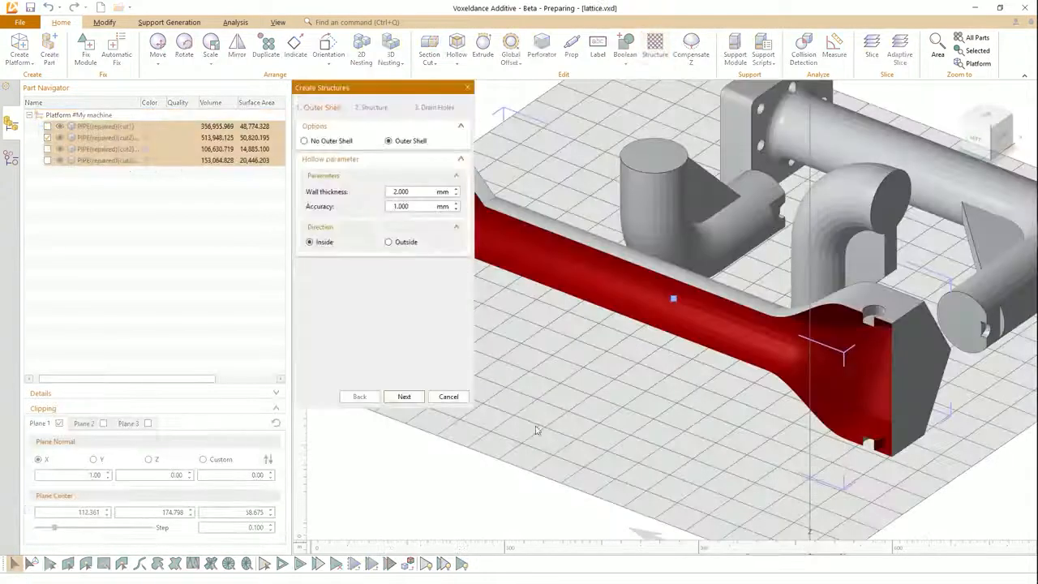
left_click(404, 397)
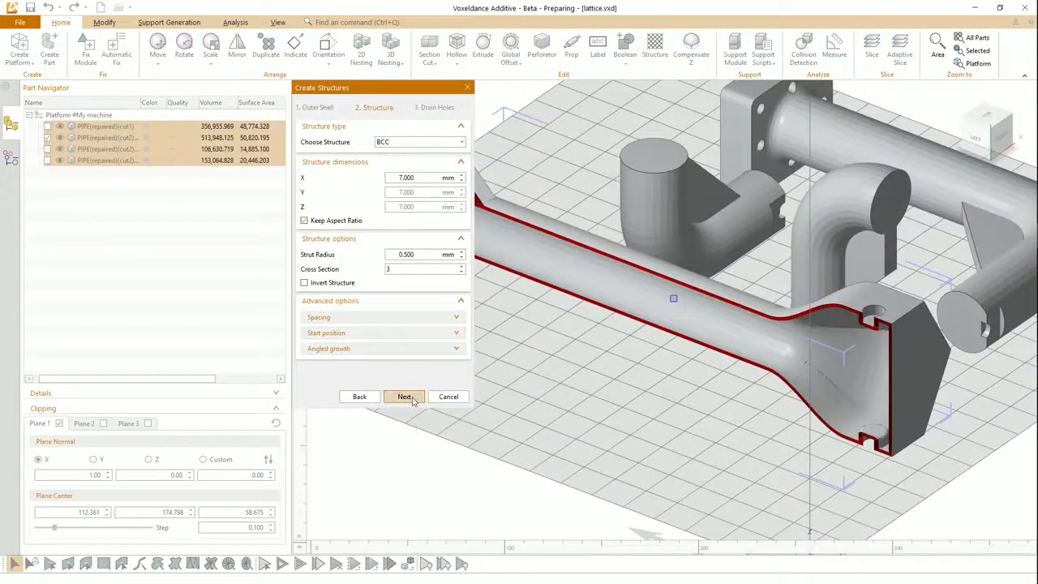
left_click(404, 396)
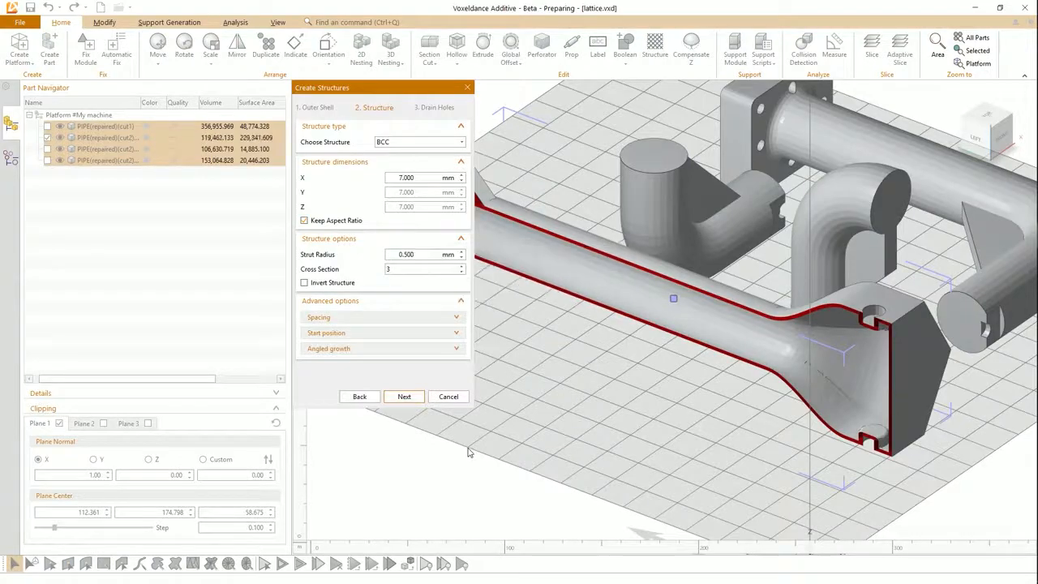
Step: Place a drain hole of 3 mm radius on the underside of the pipe's flared end and finish the structure
right_click_drag(689, 421, 698, 284)
scroll(714, 312, "up", 4)
left_click(709, 321)
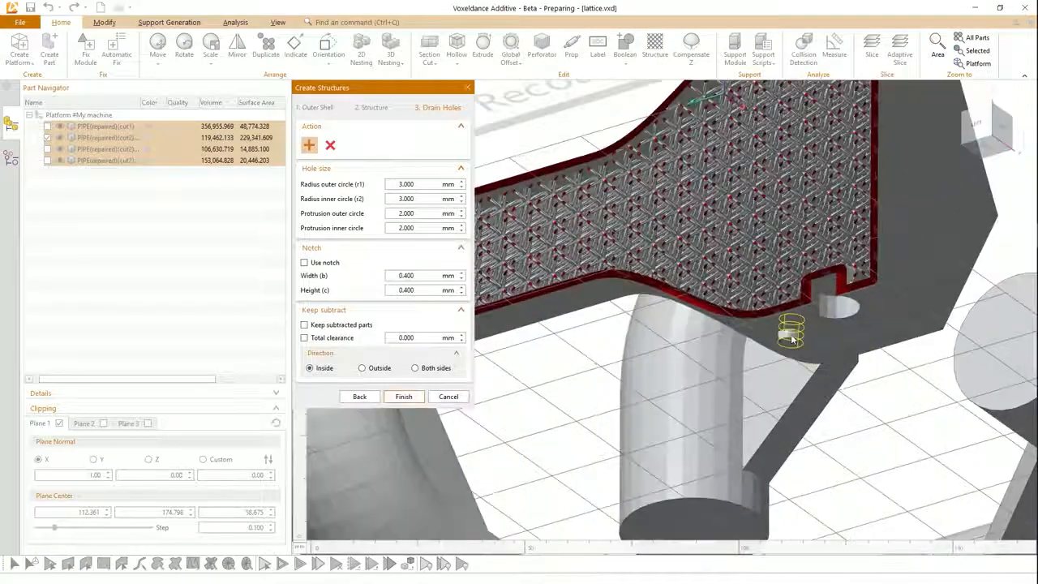
left_click(404, 397)
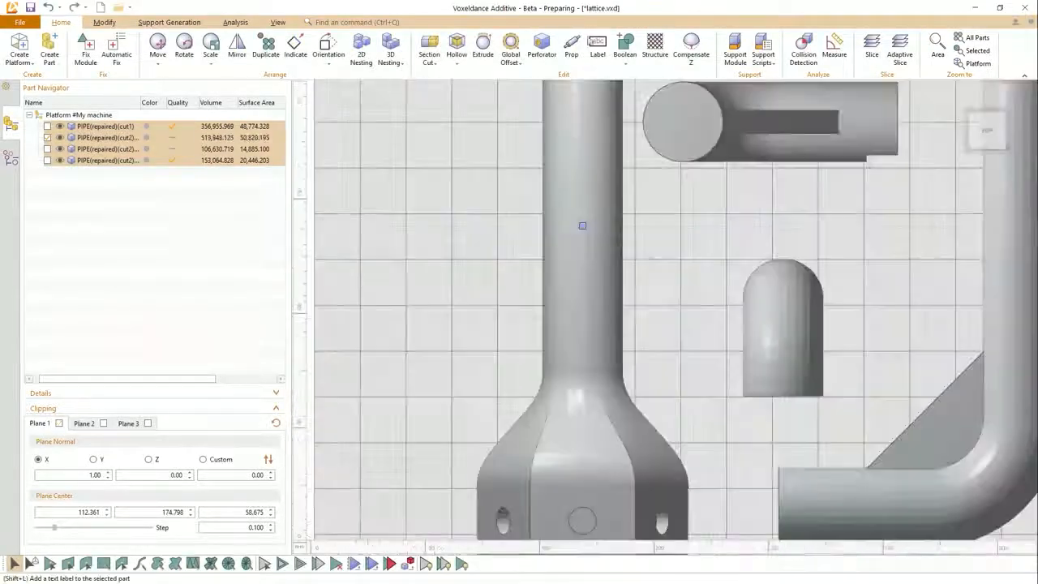
Step: Label the long pipe piece with the text 1, set 0.5 mm deep on the inside direction in Times New Roman 24
left_click(598, 49)
type("1")
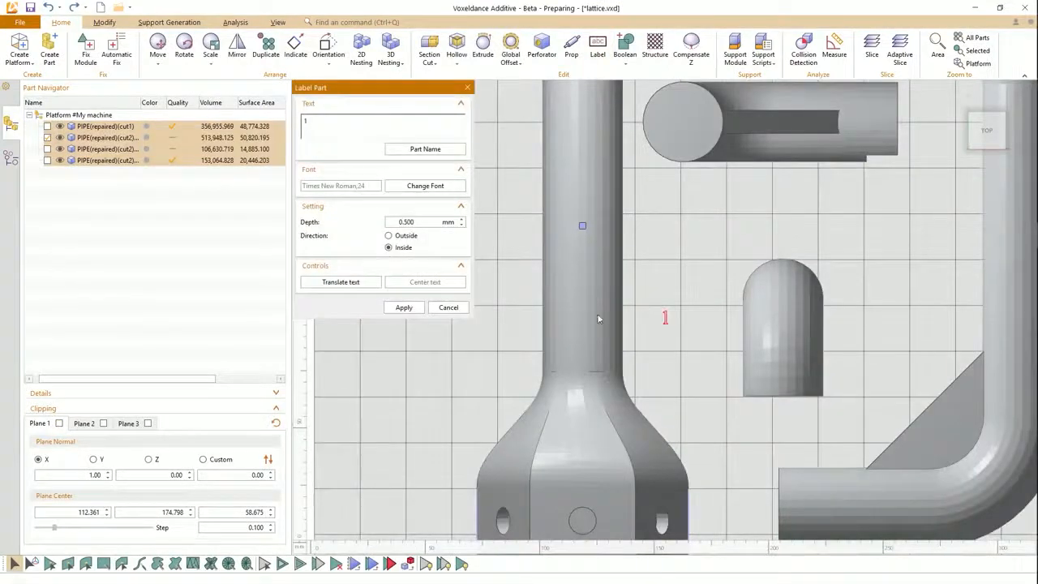
scroll(598, 320, "up", 5)
left_click(404, 308)
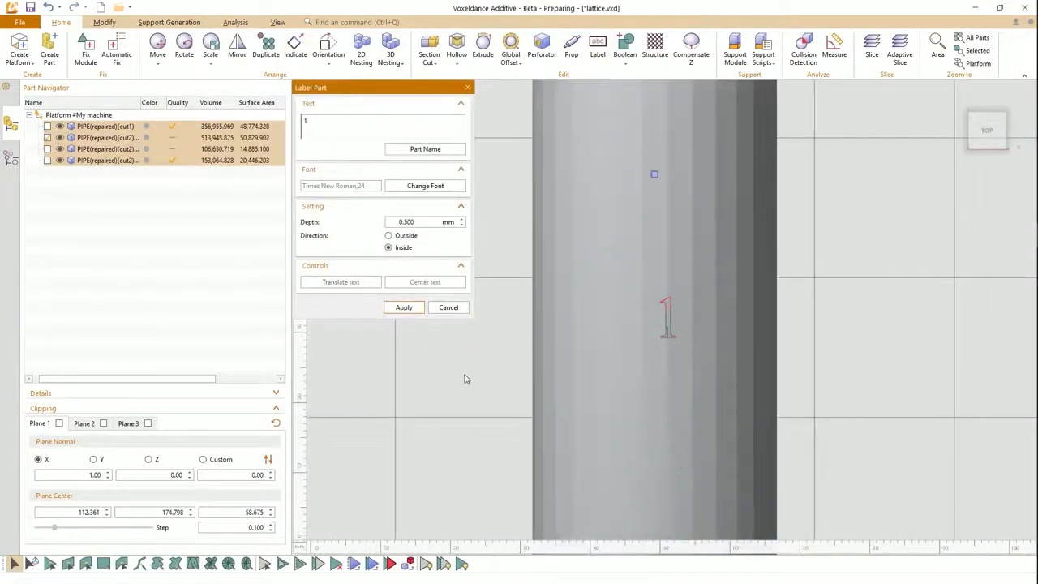
Step: Change the label text to 2 and place it on the pipe parts
type("2")
scroll(637, 379, "down", 6)
middle_click_drag(730, 352, 692, 396)
scroll(671, 322, "up", 6)
key("Return")
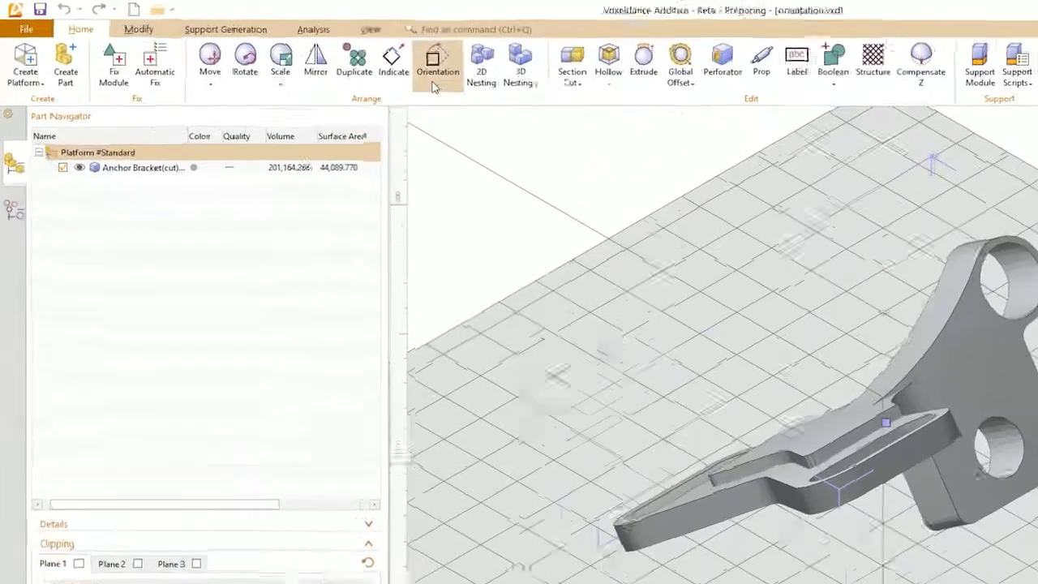
Step: Optimize the Anchor Bracket's orientation for print time and for support area with a 45° surface critical angle
left_click(329, 53)
left_click(338, 78)
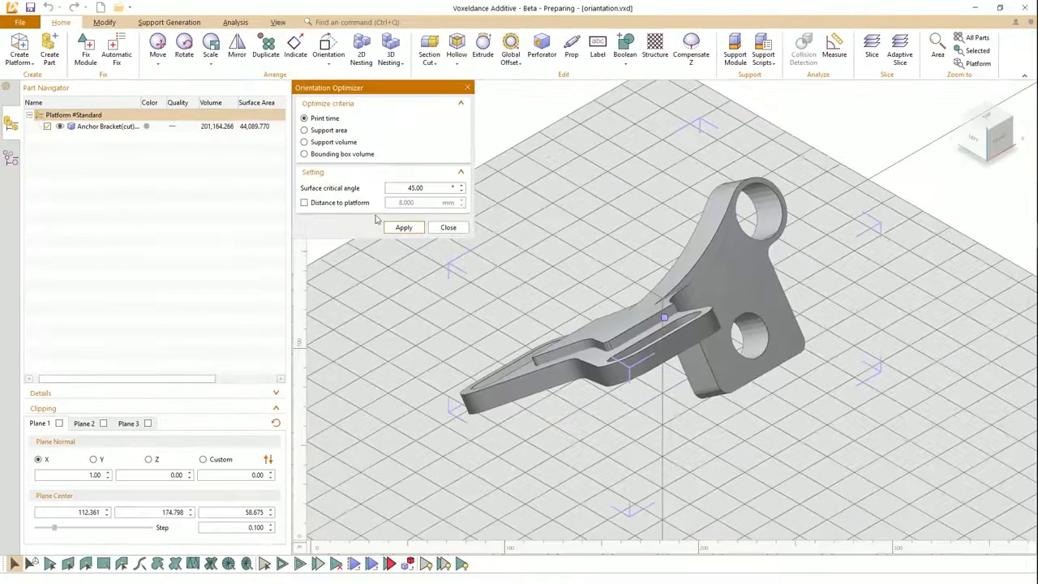
left_click(582, 344)
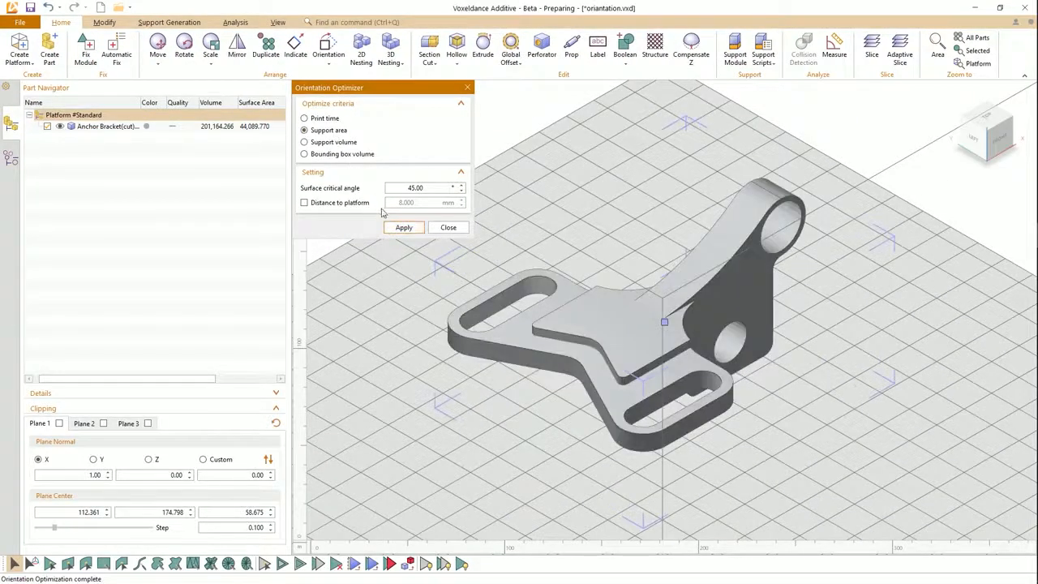
left_click(403, 228)
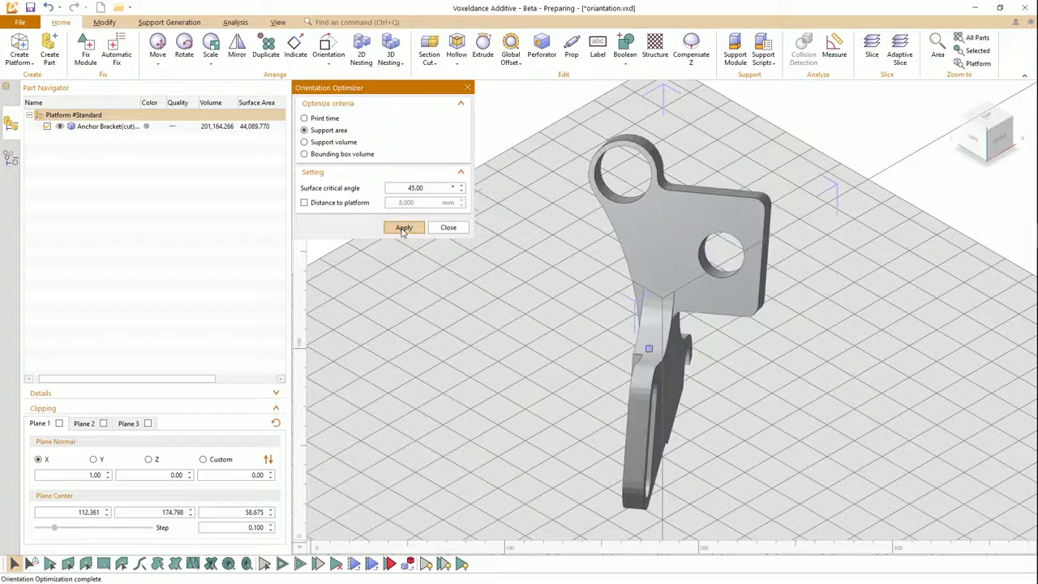
Step: Reorient the Anchor Bracket by optimizing for support volume and for bounding box volume
left_click(330, 142)
left_click(402, 228)
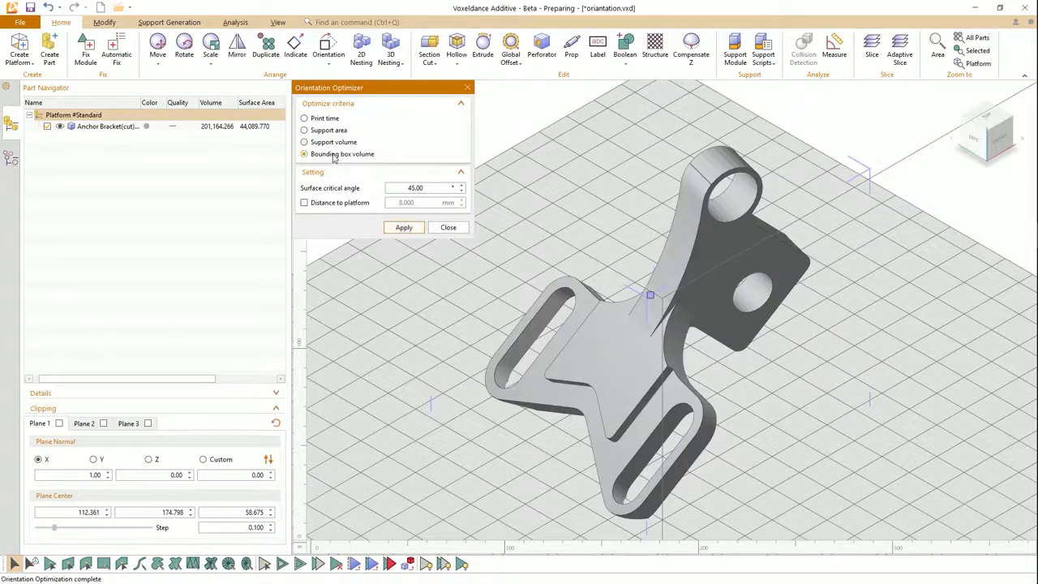
left_click(404, 228)
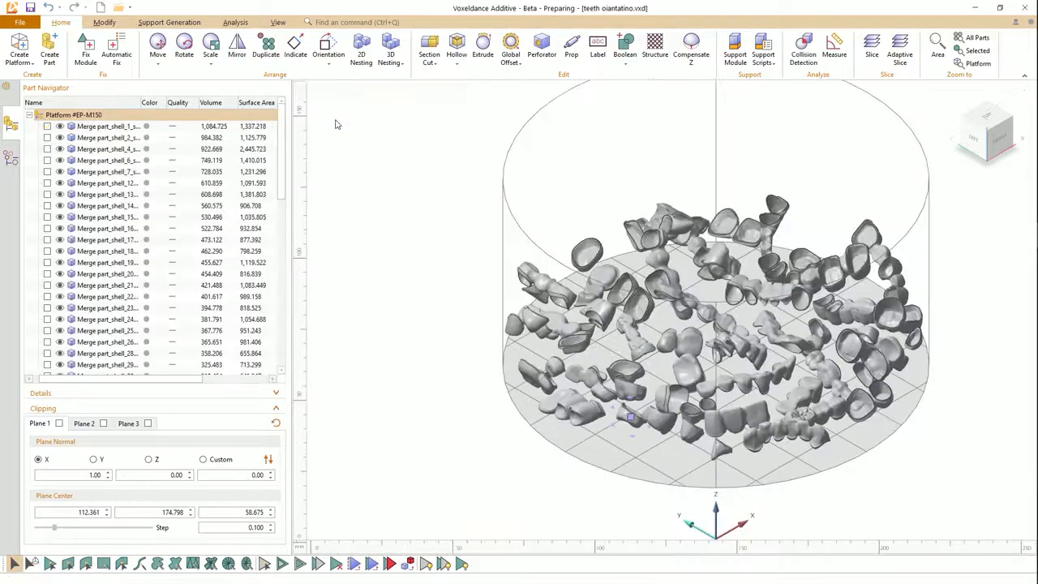
Step: Optimize the orientation of all teeth parts with the teeth optimizer, moving them to a Z height of 2 mm
left_click(404, 210)
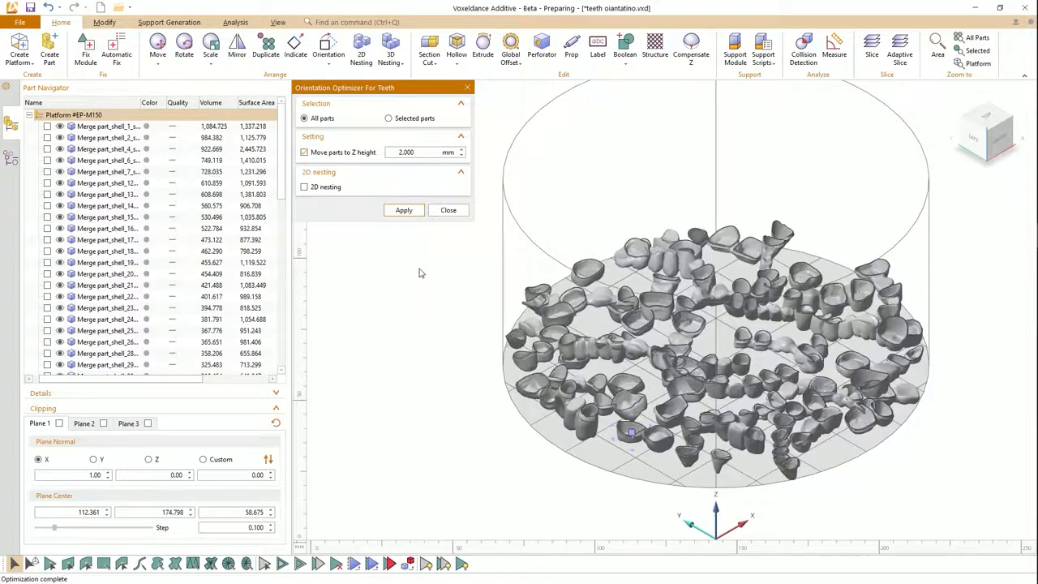
Step: Set up high-accuracy 2D nesting for all teeth parts, ordered by Z height and starting from a platform corner
left_click(359, 51)
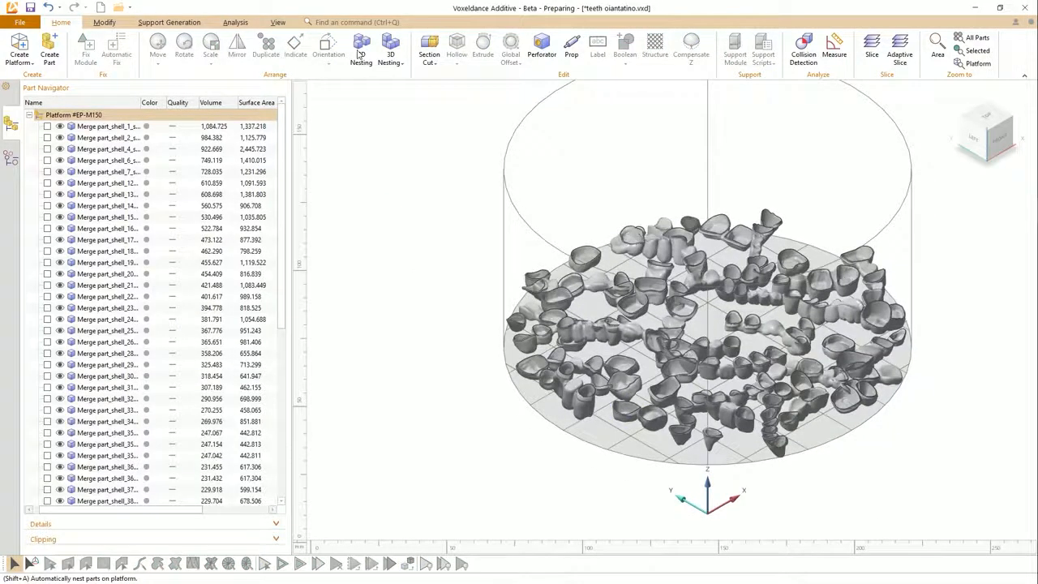
left_click(360, 54)
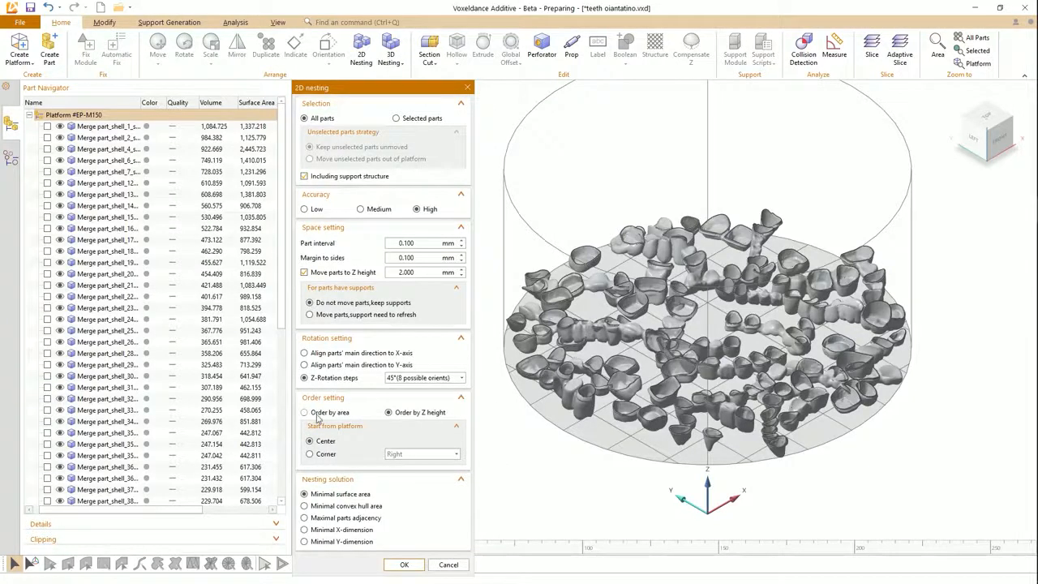
left_click(328, 456)
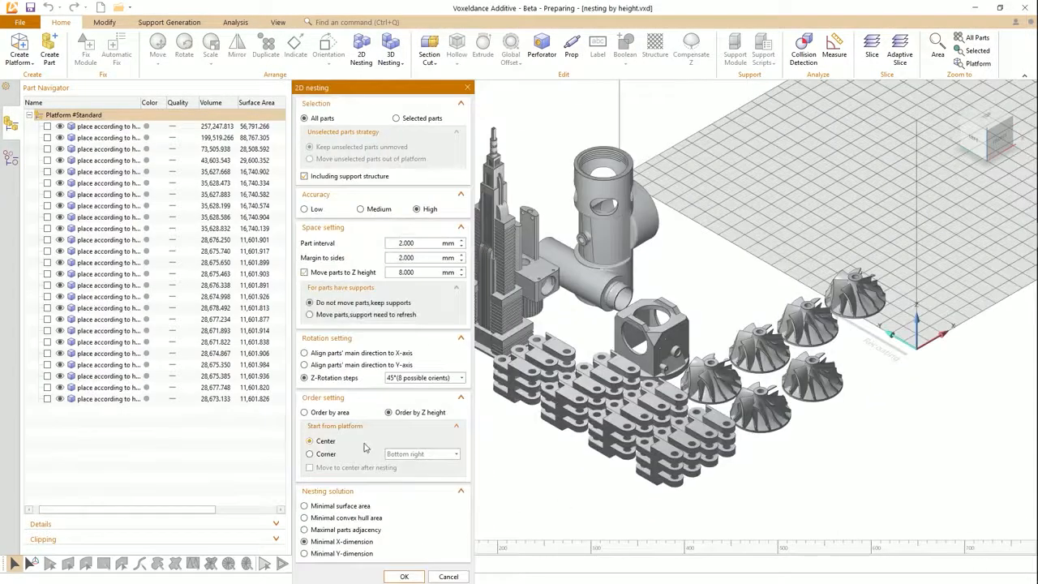
Step: Run 2D nesting on all parts by Z height, with a 2 mm part interval and the minimal Y-dimension solution
left_click(366, 554)
left_click(404, 577)
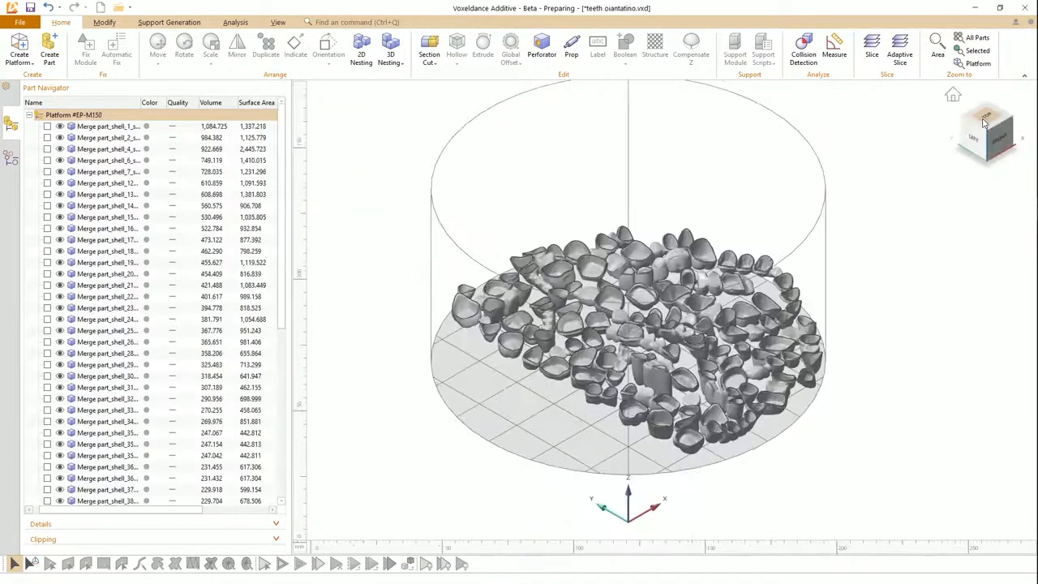
left_click(985, 124)
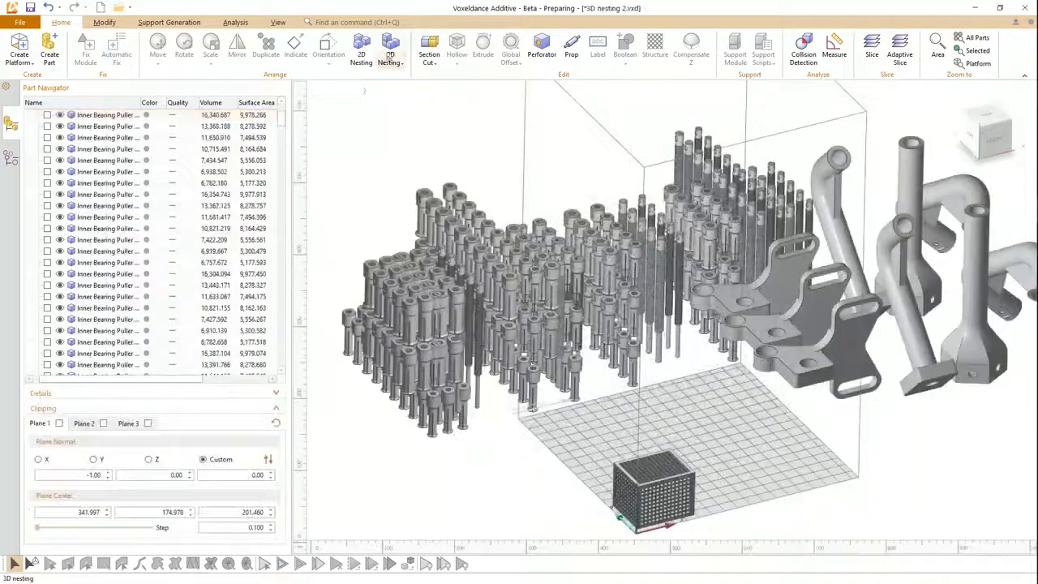
Step: Nest the bearing puller, bracket and pipe parts in 3D inside the platform's build volume
left_click(391, 57)
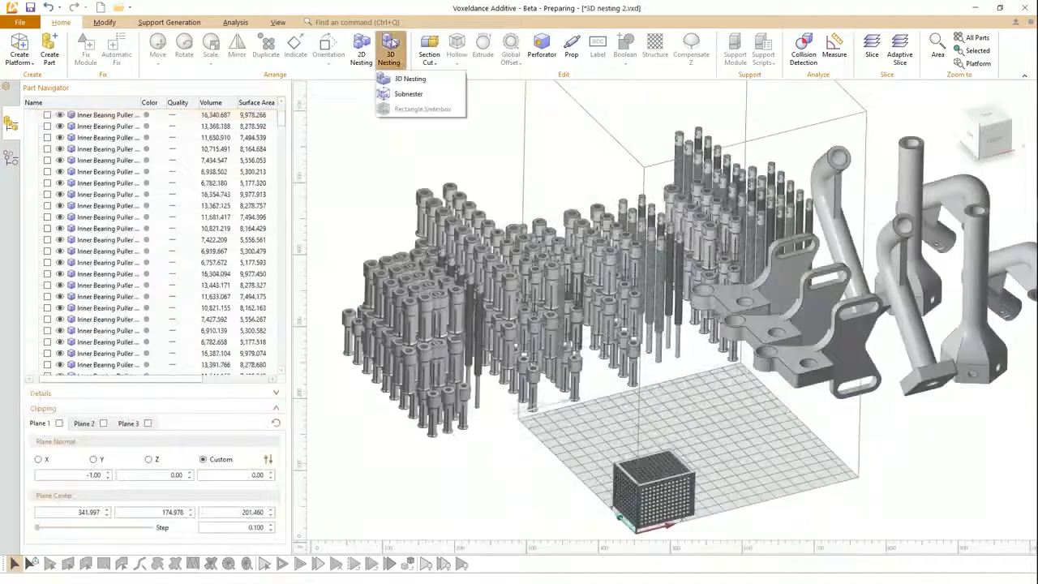
left_click(409, 79)
left_click(409, 286)
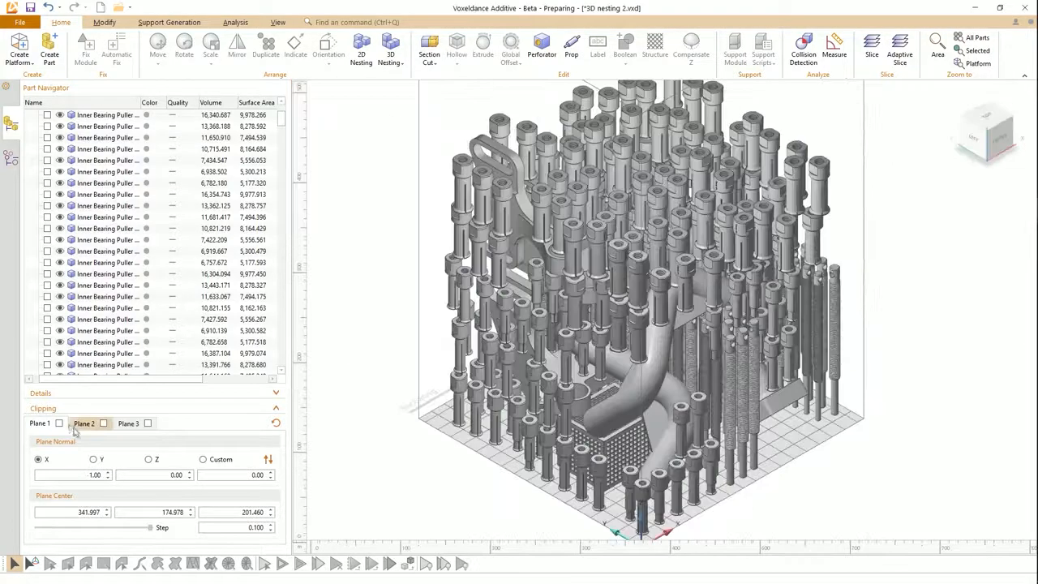
Step: Examine the interior of the 3D nesting by moving a clipping plane with its normal along Y
left_click(59, 423)
left_click(94, 459)
mouse_move(37, 527)
left_mouse_down()
mouse_move(108, 527)
mouse_move(143, 486)
mouse_move(35, 539)
left_mouse_up()
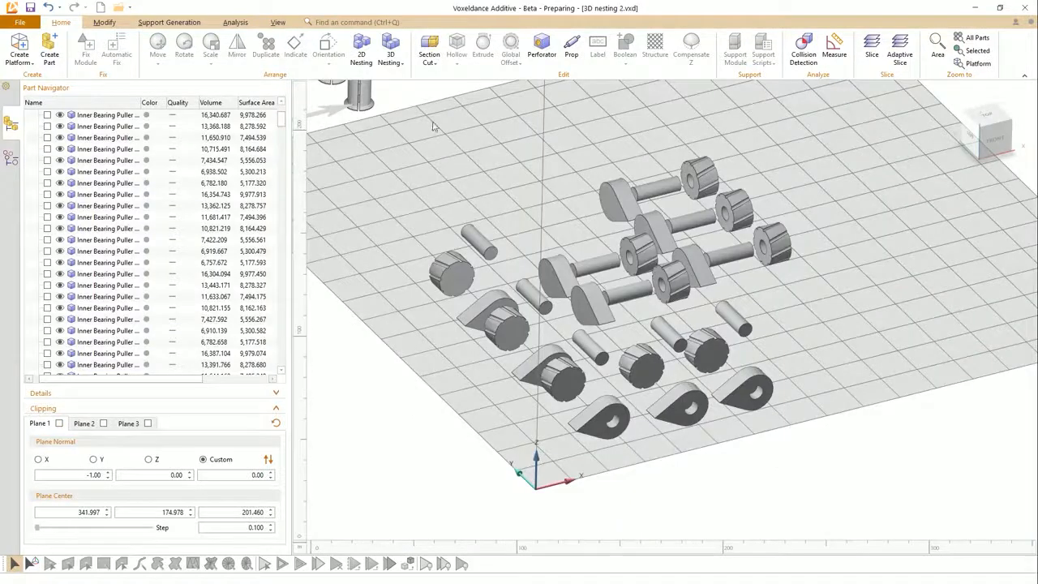
Step: Pack the small cam, gear and pin parts with the Subnester at high accuracy and a 5 mm part interval
left_click_drag(433, 126, 863, 457)
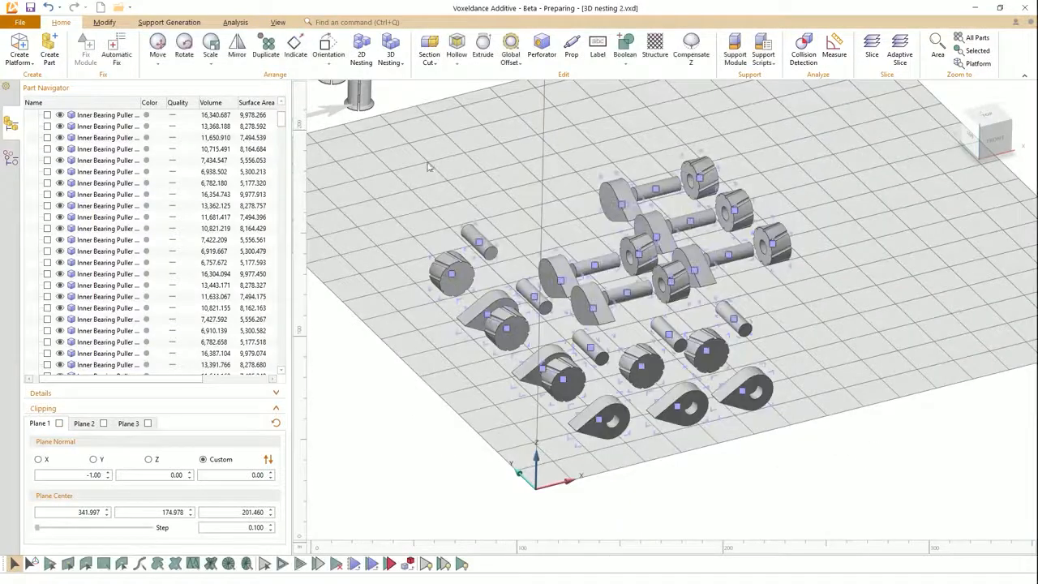
left_click(391, 59)
left_click(398, 94)
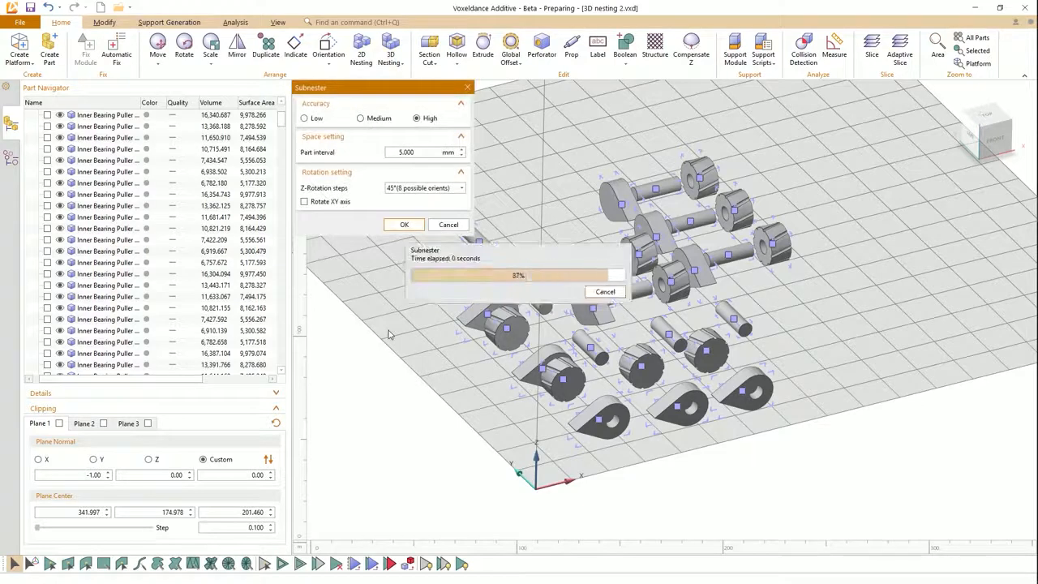
Step: Enclose the packed parts in a perforated rectangular sinter box with 1 mm margin, 5 mm walls and cover, and 5 mm perforations at 1 mm intervals
left_click(391, 56)
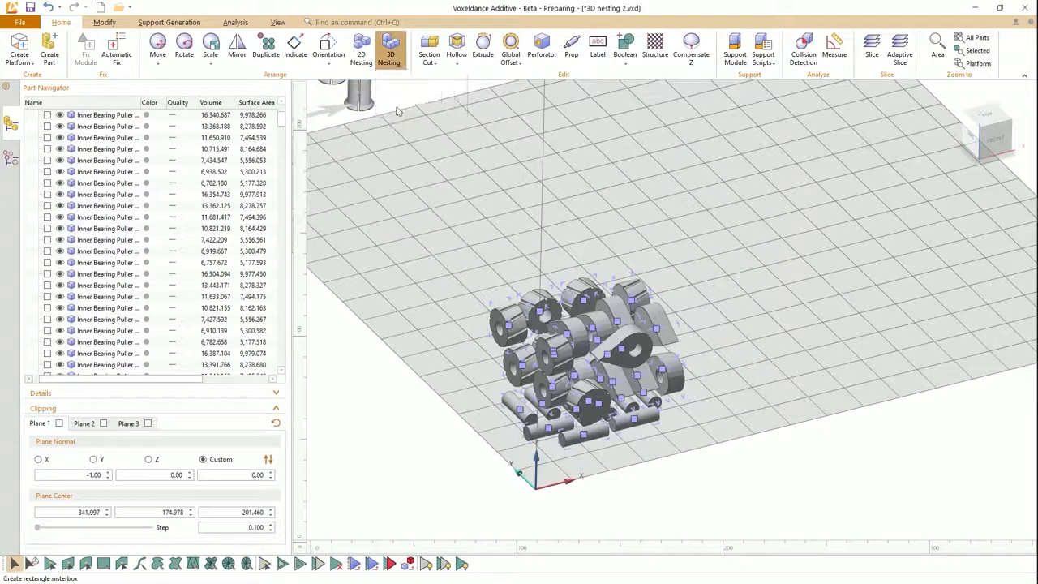
left_click(399, 106)
left_click(405, 251)
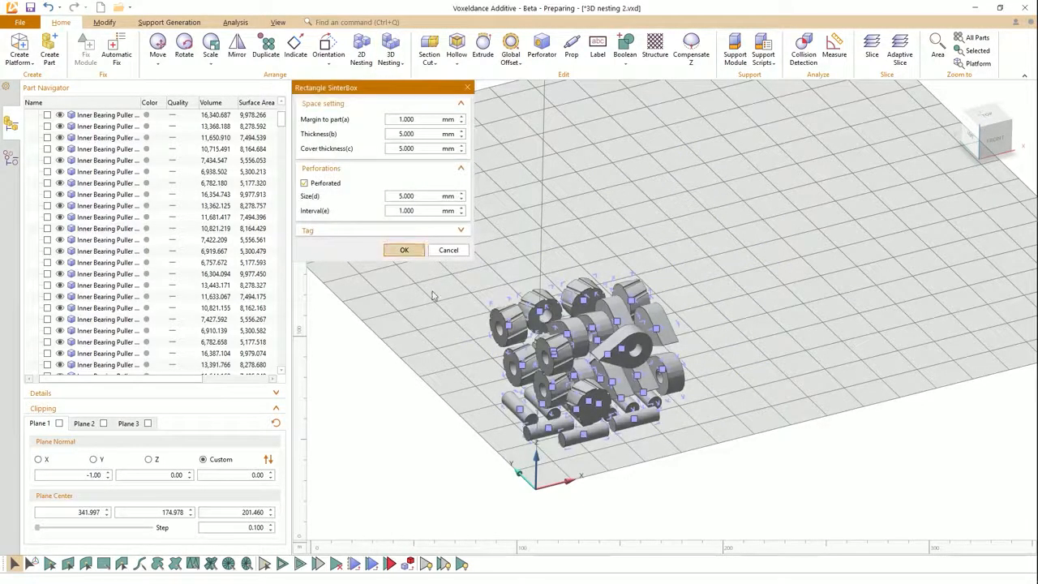
left_click(454, 297)
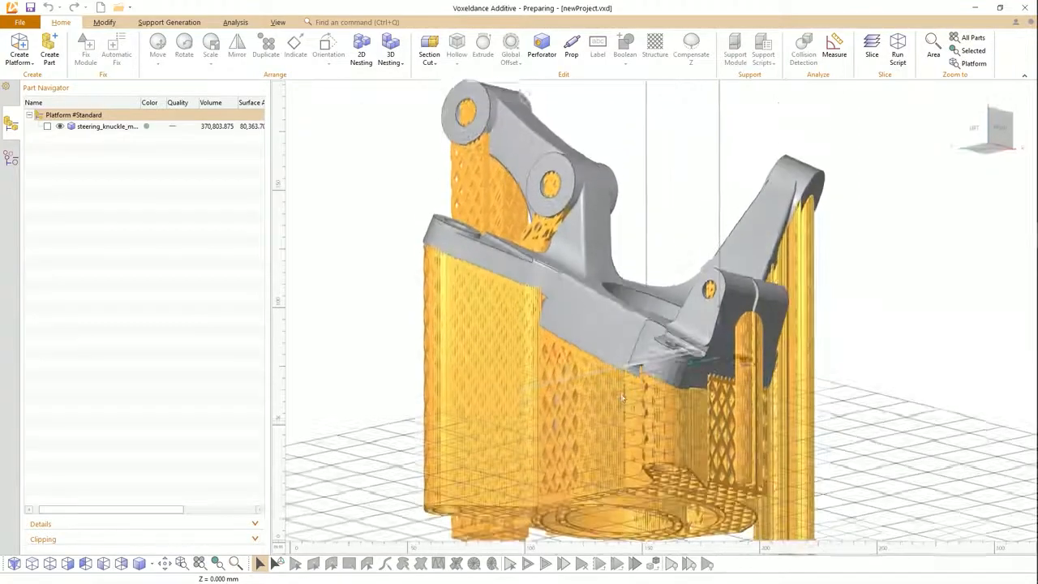
right_click_drag(604, 356, 625, 389)
scroll(593, 395, "up", 4)
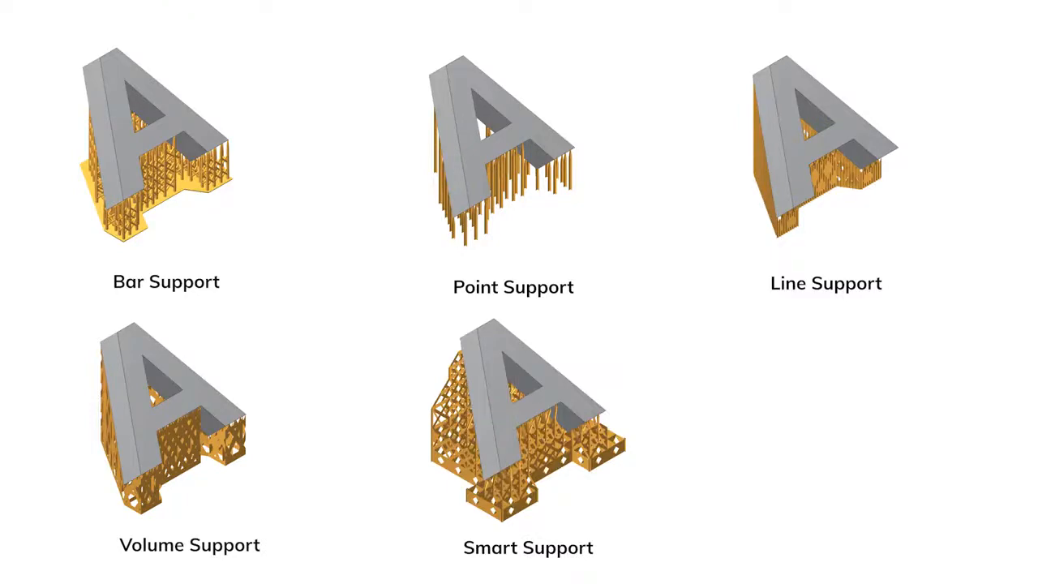
Step: Run the Smart for SLA support script on the steering knuckle
left_click(763, 54)
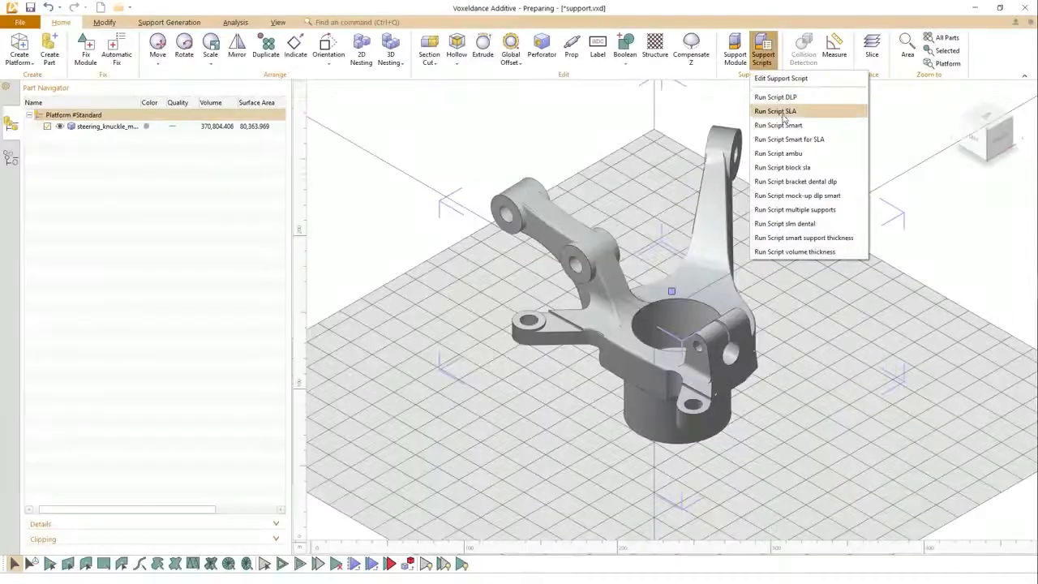
left_click(795, 140)
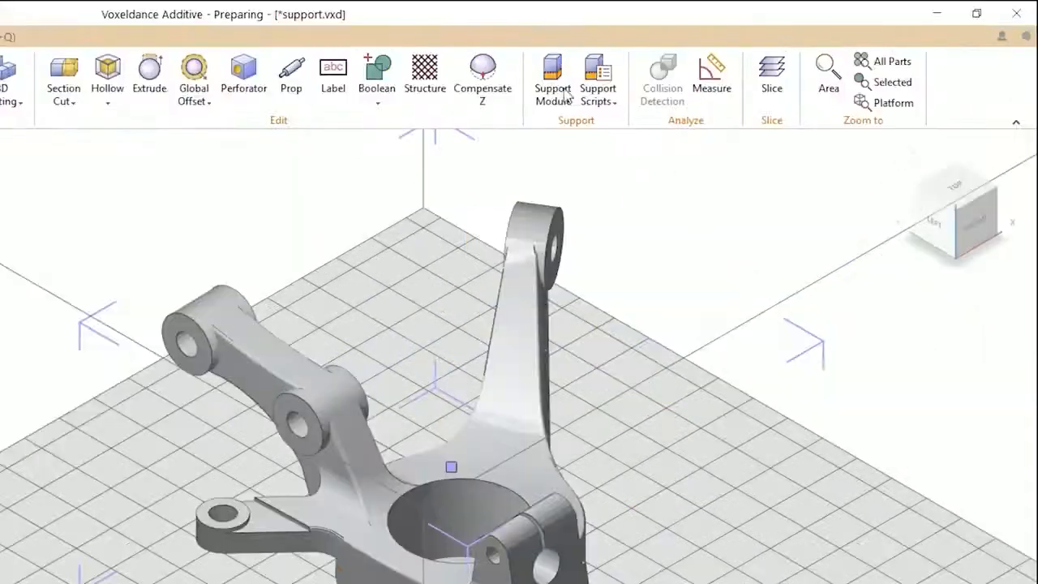
Step: Enter the support module and create a new automatic support script named My script
left_click(735, 50)
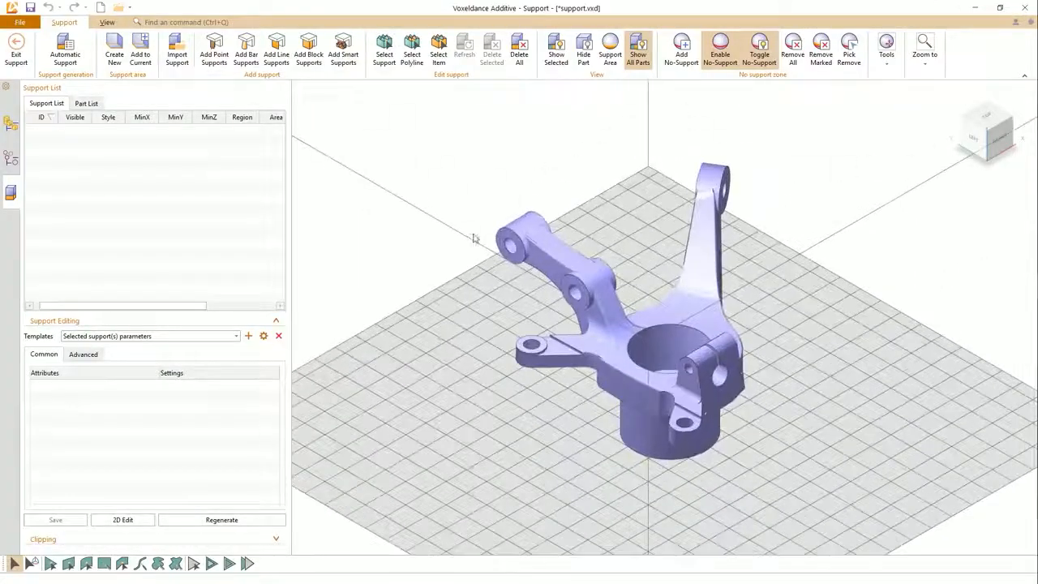
left_click(65, 50)
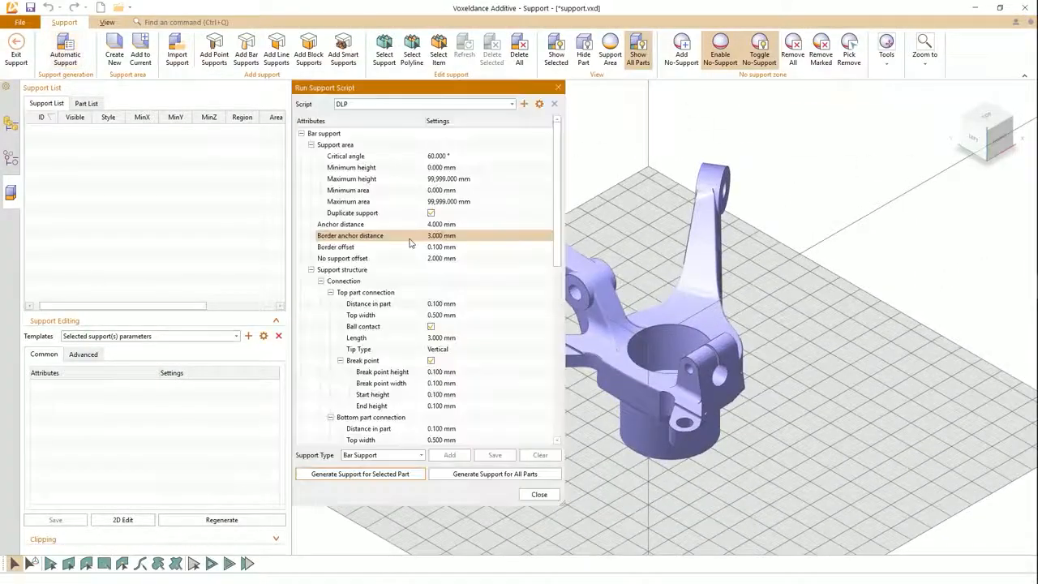
left_click(524, 104)
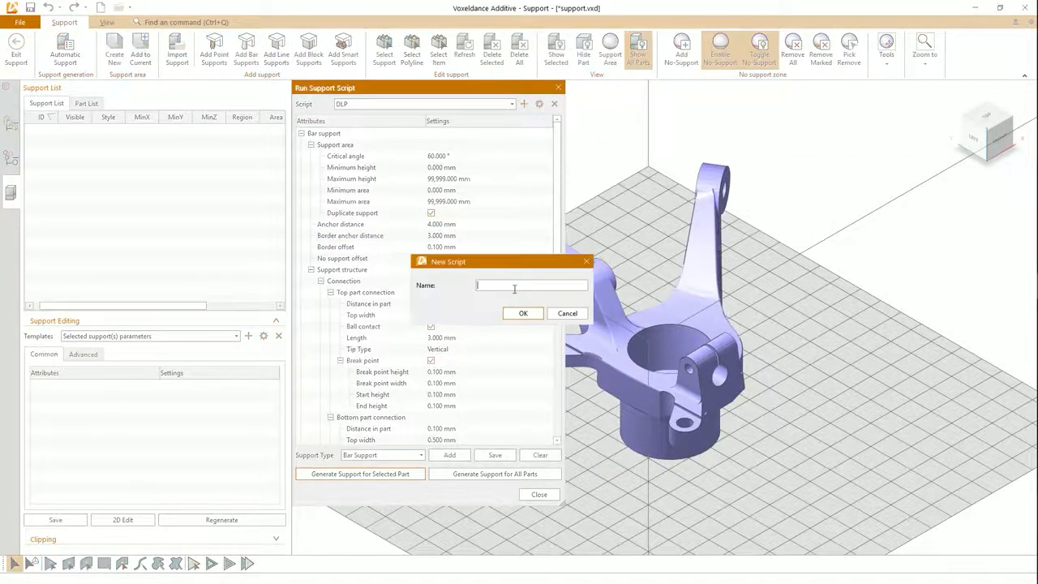
left_click(523, 313)
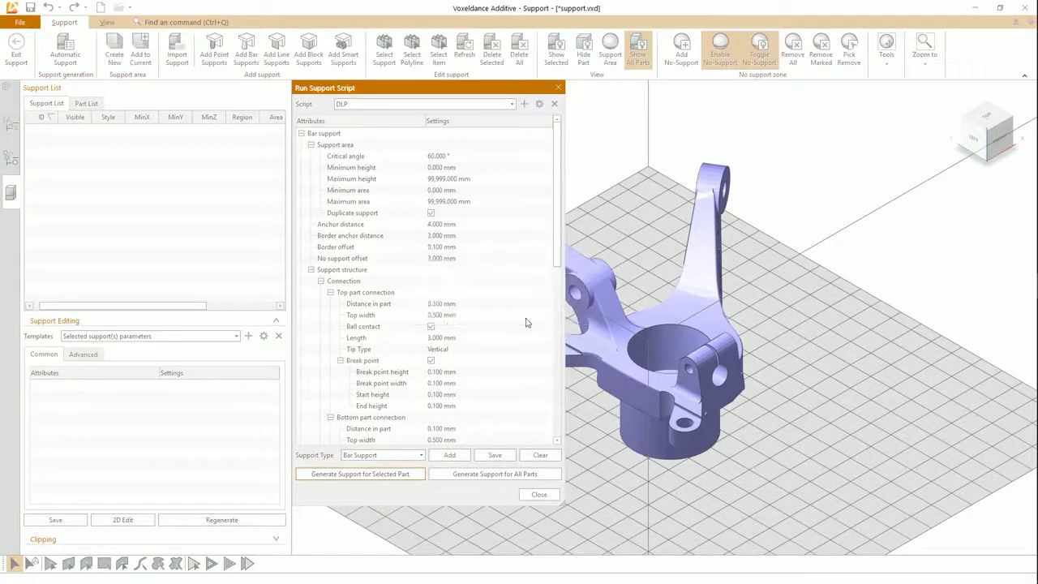
Step: Add the Volume Support and Smart Support types to the new script
left_click(381, 455)
left_click(360, 501)
left_click(409, 455)
left_click(365, 513)
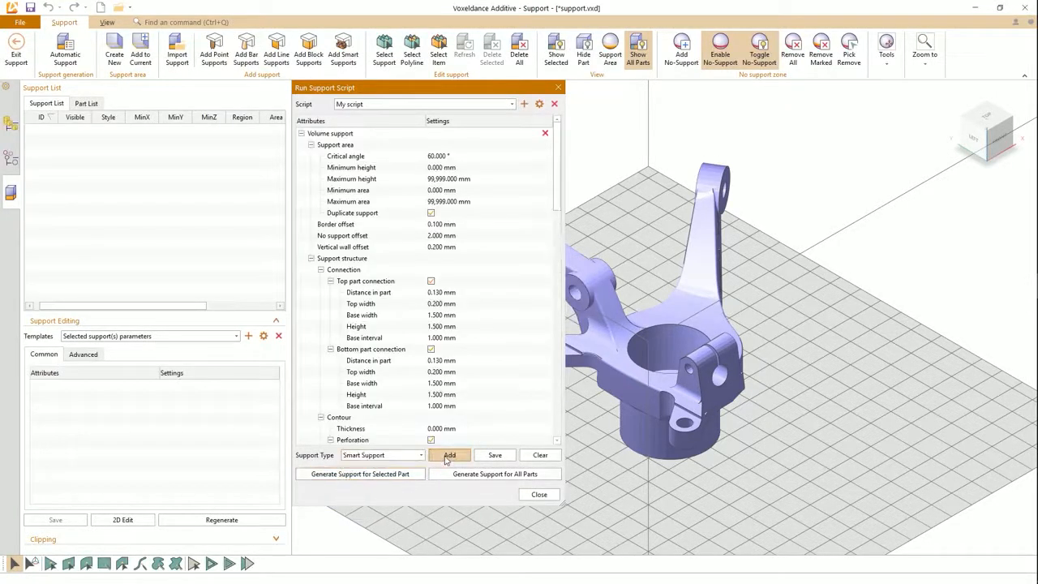
Step: Set the smart support's critical angle to 30° and turn off duplicate support
left_click(443, 178)
type("60.000")
left_click(443, 168)
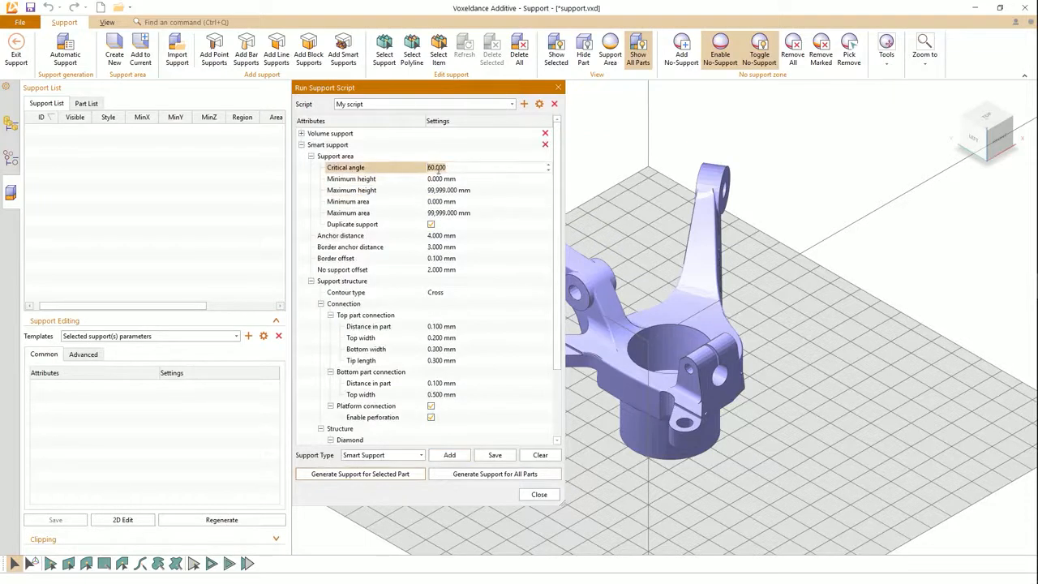
type("30")
left_click(430, 224)
Step: Set the smart support's top part connection to 0.5 mm distance in part, 0.5 mm top width and 1 mm bottom width
left_click(442, 327)
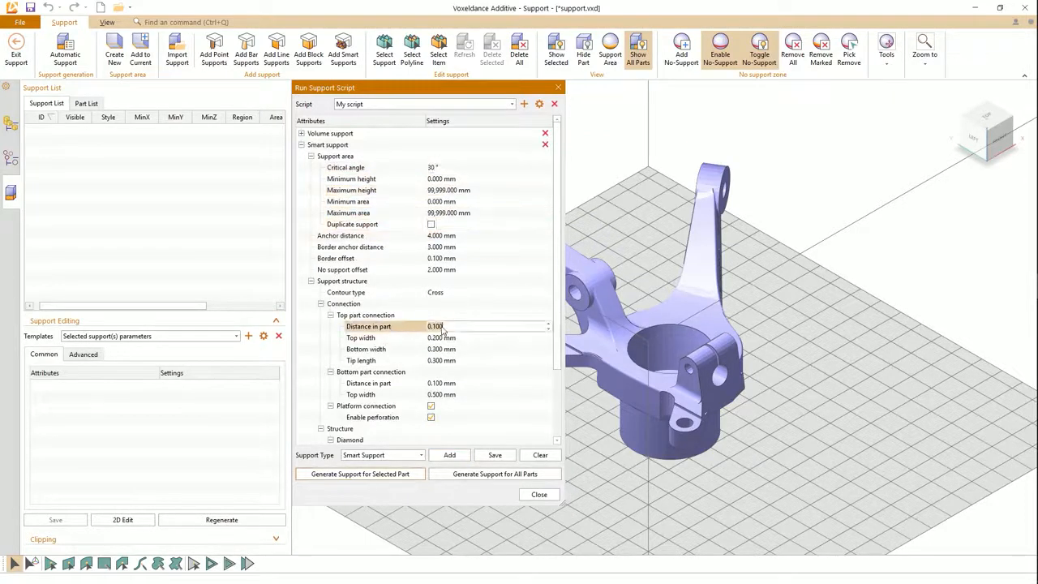
type("0.5")
left_click(451, 338)
type("0.5")
left_click(442, 350)
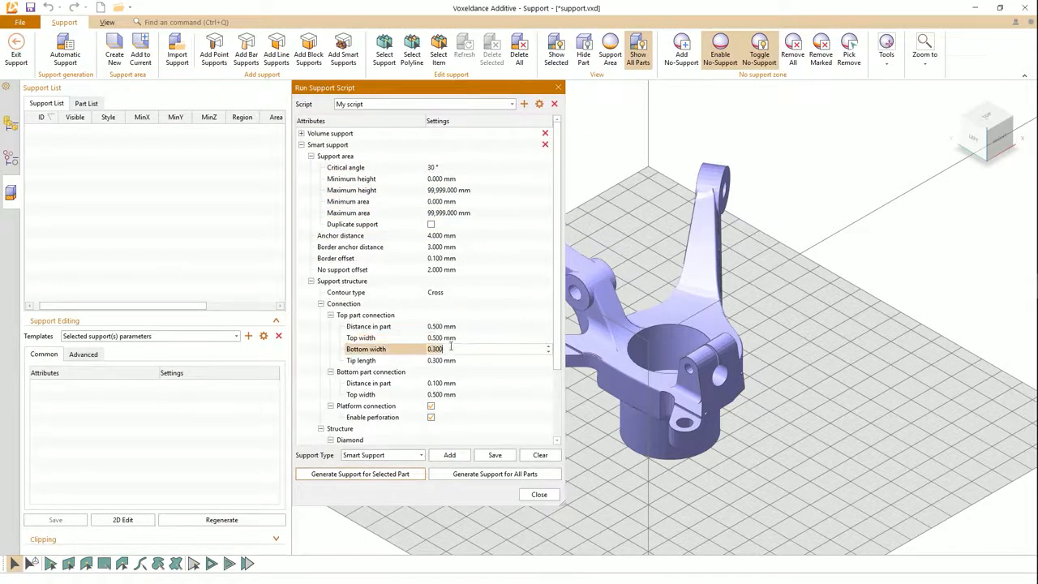
type("1")
Step: Save the support script and generate its supports on the steering knuckle
left_click(496, 458)
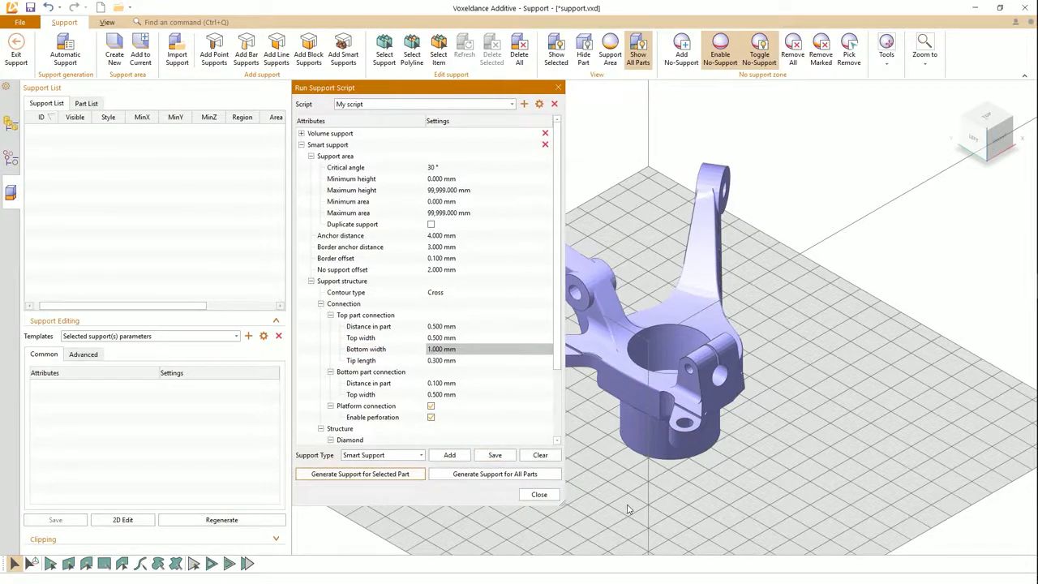
left_click(544, 495)
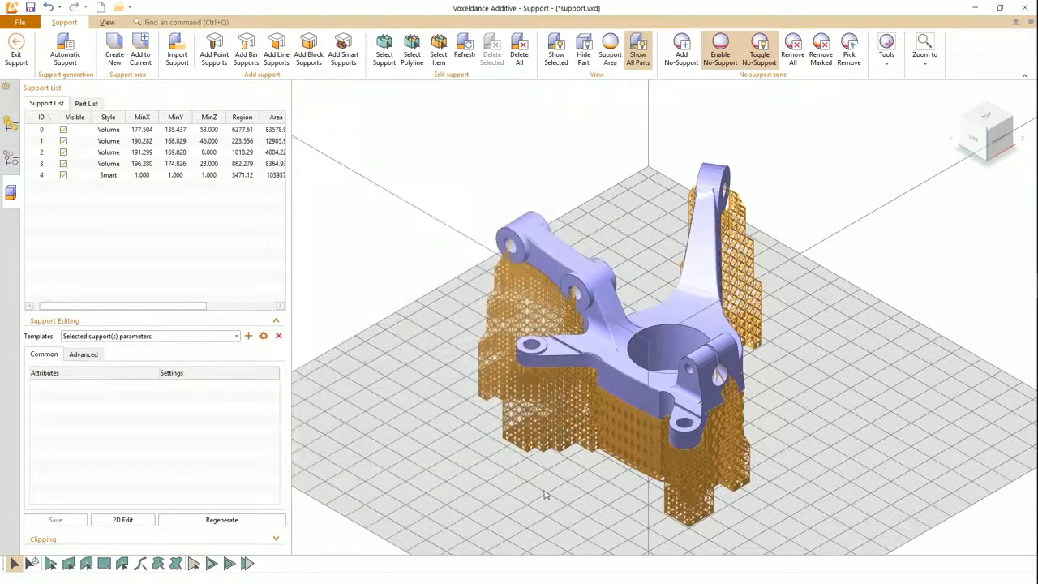
Step: Select the smart support and add a row of extra anchors on the underside of the knuckle arm's cylindrical end
middle_click_drag(617, 488, 551, 462)
scroll(639, 436, "up", 3)
scroll(624, 235, "up", 4)
left_click(385, 52)
left_click(564, 325)
scroll(559, 312, "up", 3)
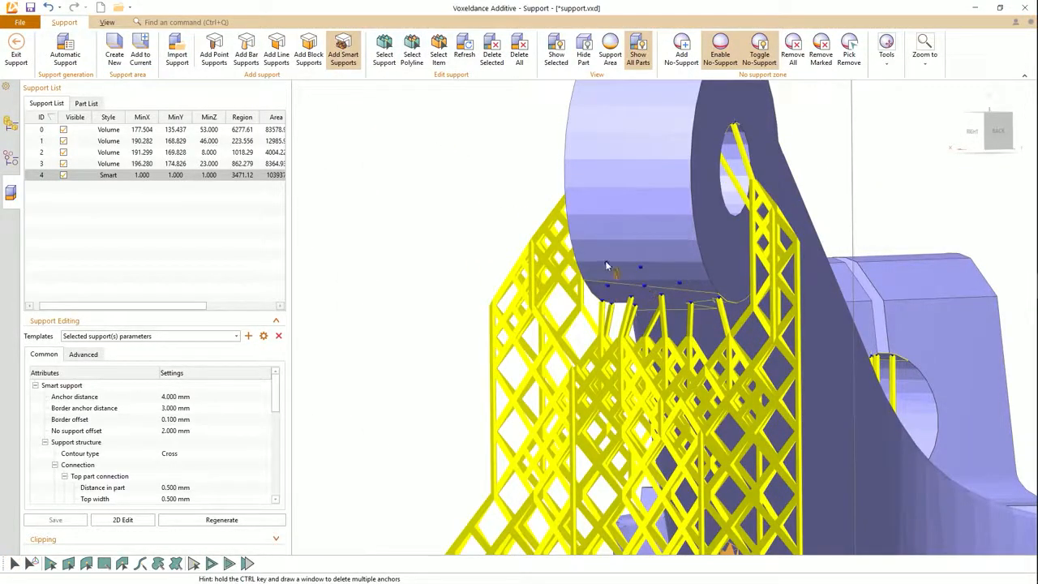
left_click(679, 260)
right_click(464, 173)
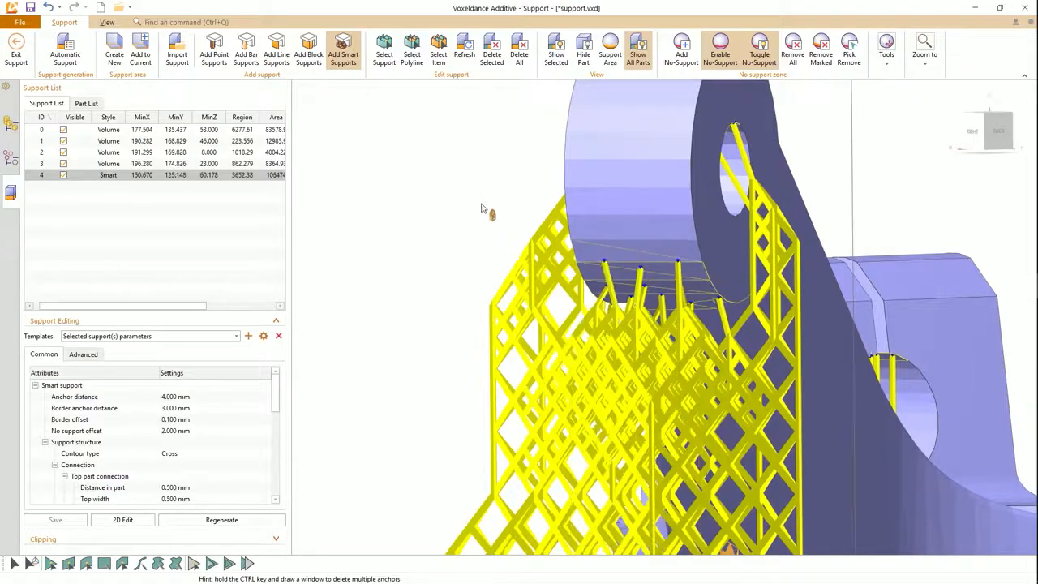
Step: Regenerate the smart support with a column height to width ratio of 7 and simplify level 3
scroll(481, 208, "down", 3)
middle_click_drag(481, 209, 434, 236)
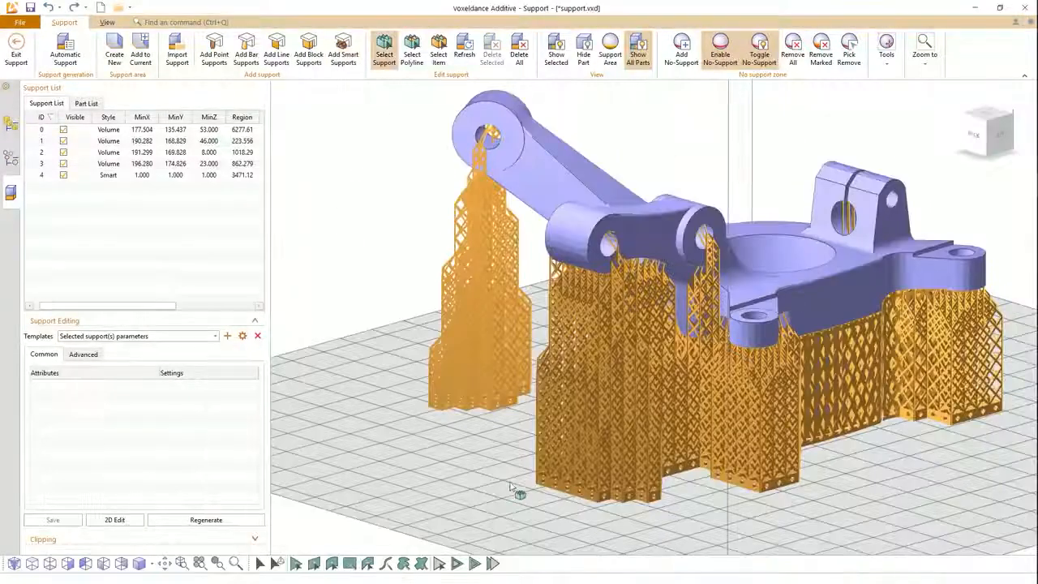
left_click(537, 487)
scroll(195, 462, "down", 6)
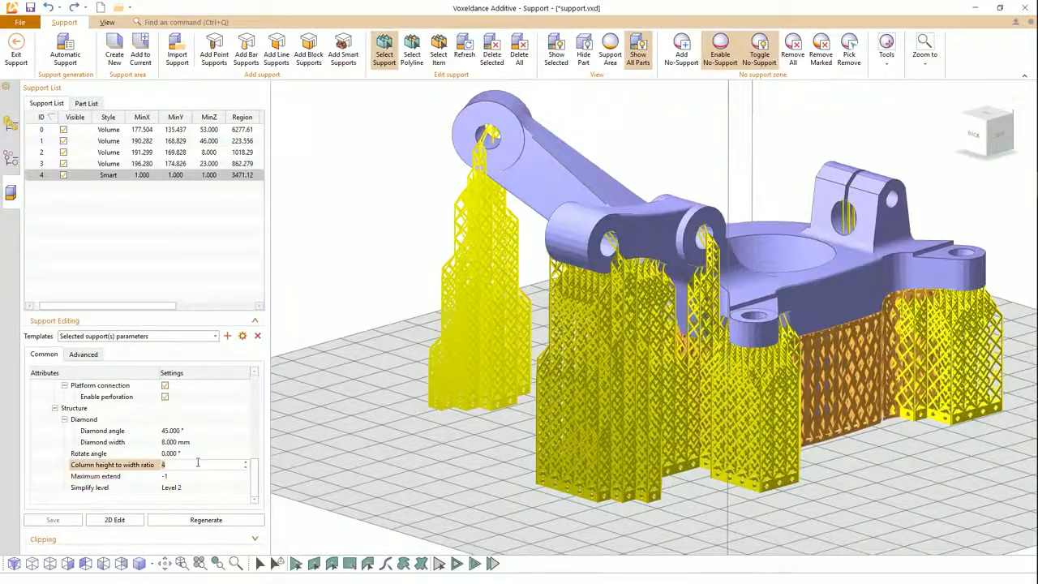
type("7")
left_click(199, 490)
left_click(197, 505)
left_click(206, 524)
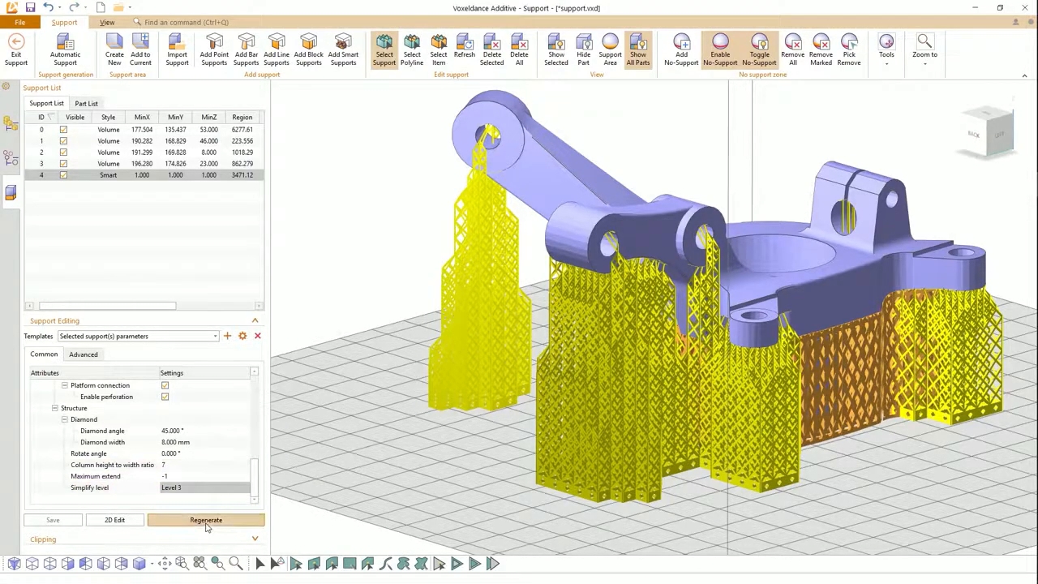
scroll(381, 493, "up", 5)
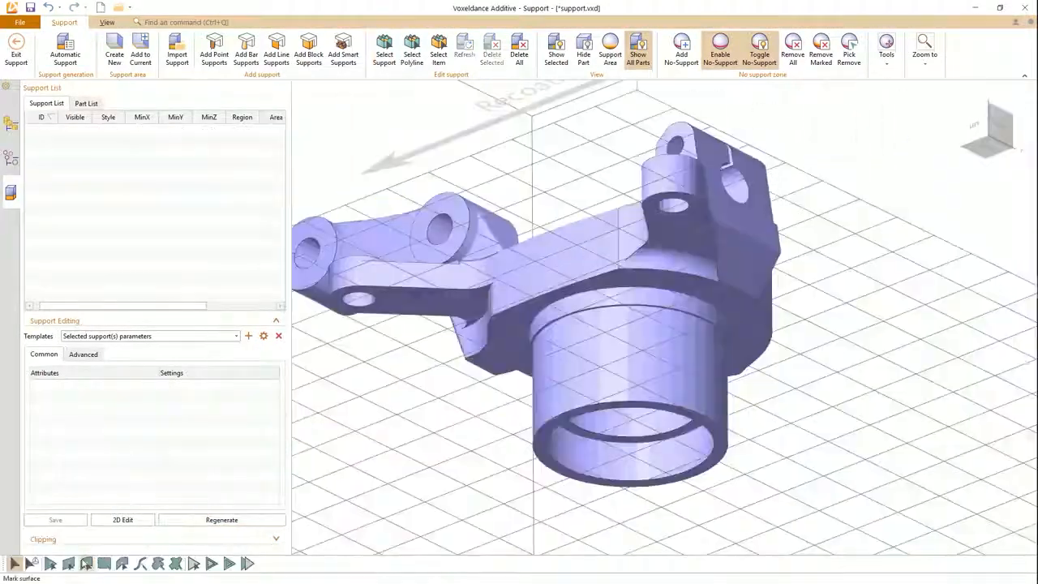
Step: Create a support area from the knuckle cylinder's bottom ring face and assign it the Solid Support template
left_click(68, 563)
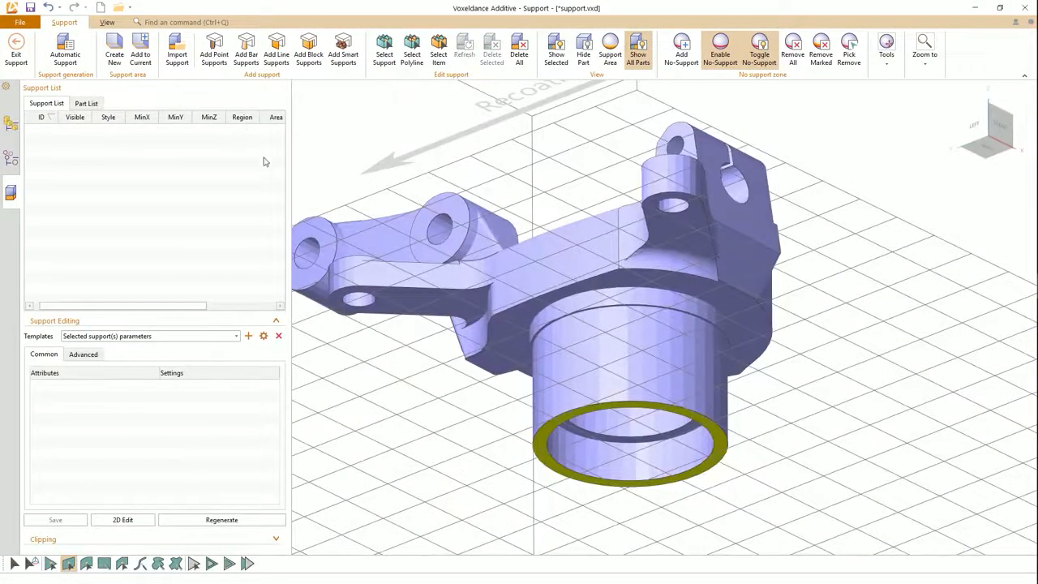
left_click(115, 50)
left_click(189, 337)
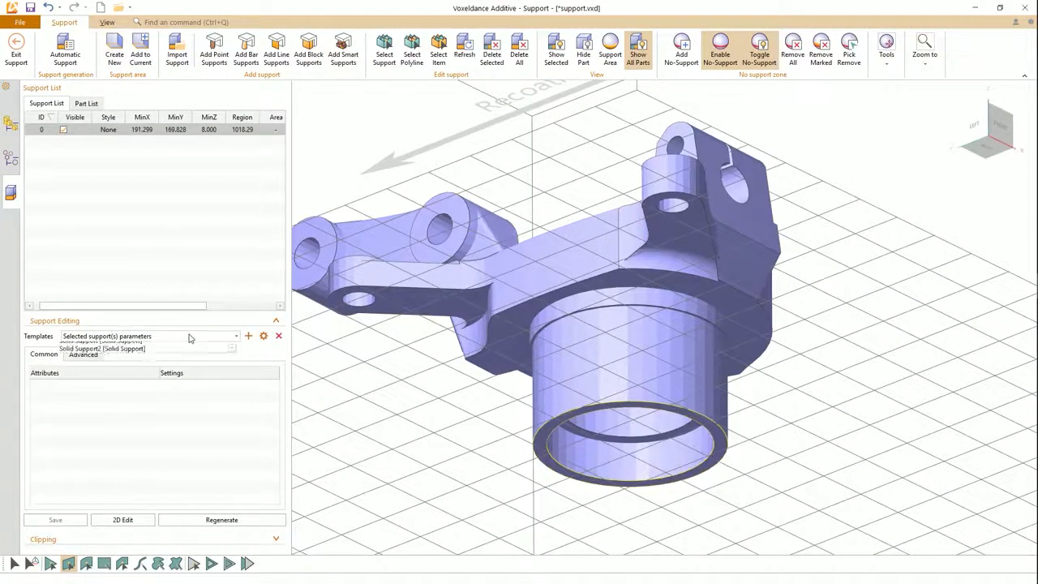
left_click(190, 413)
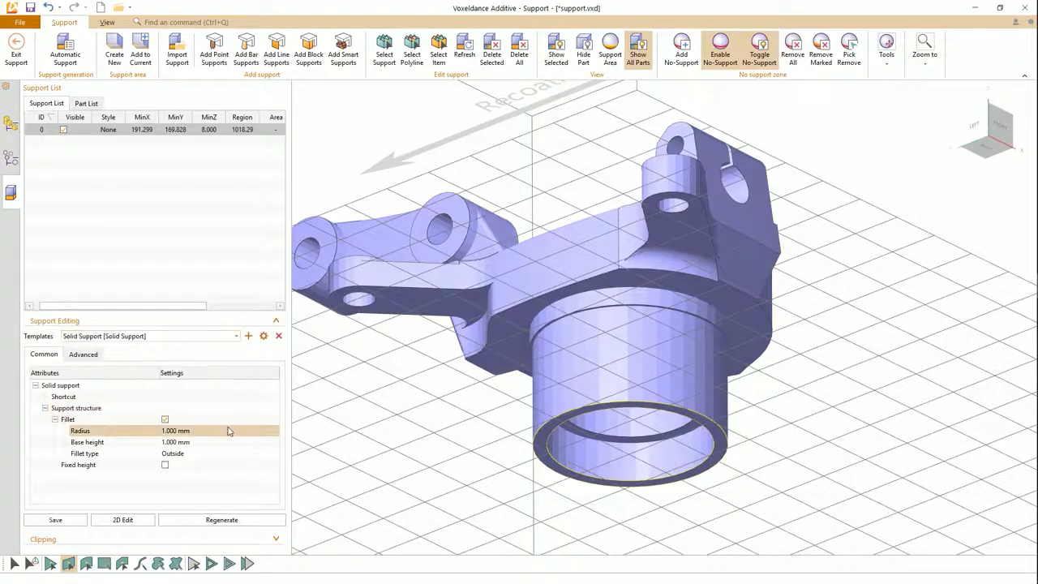
Step: Generate the solid support under the cylinder's ring face with an outside fillet of 1 mm radius and 1 mm base height
left_click(229, 523)
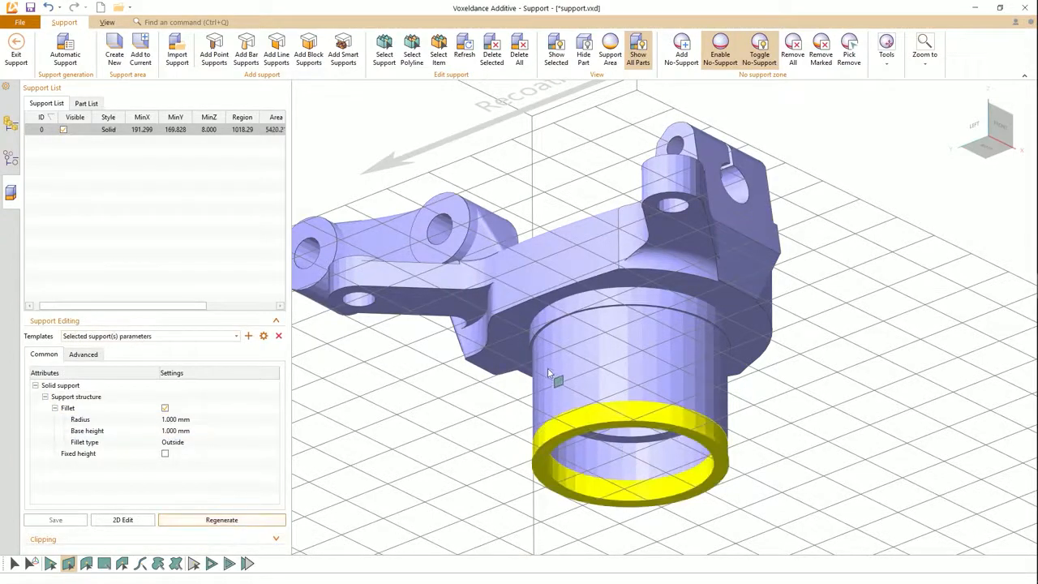
scroll(549, 373, "up", 6)
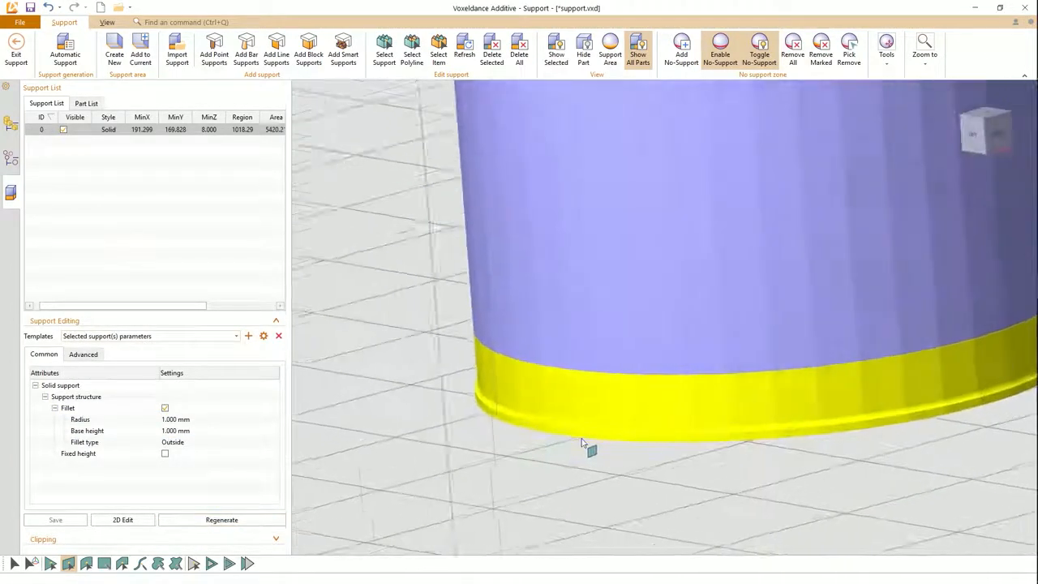
scroll(581, 442, "down", 4)
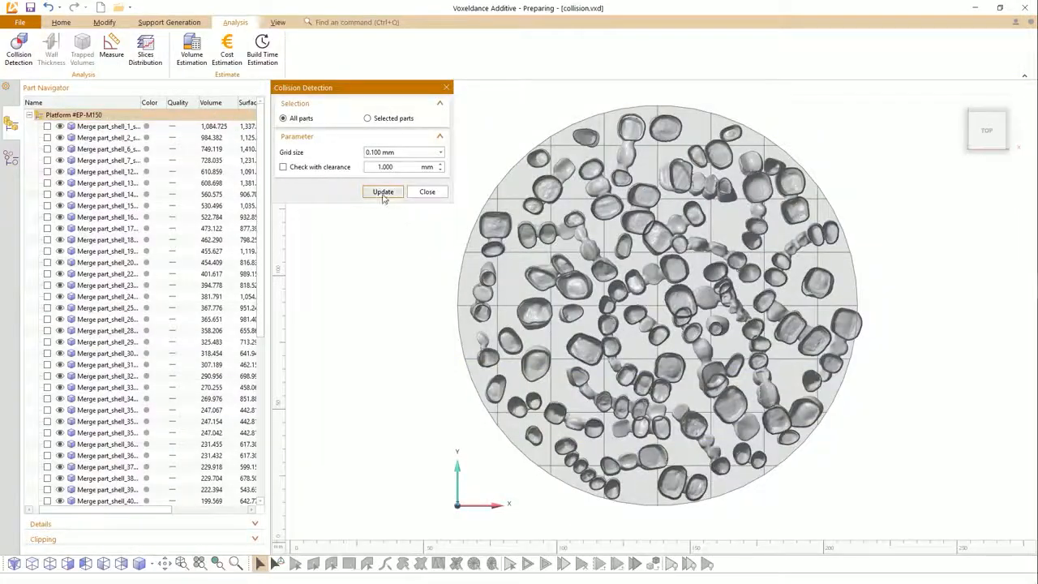
Step: Run collision detection on all parts with a 0.100 mm grid size and examine the highlighted collision areas
left_click(383, 193)
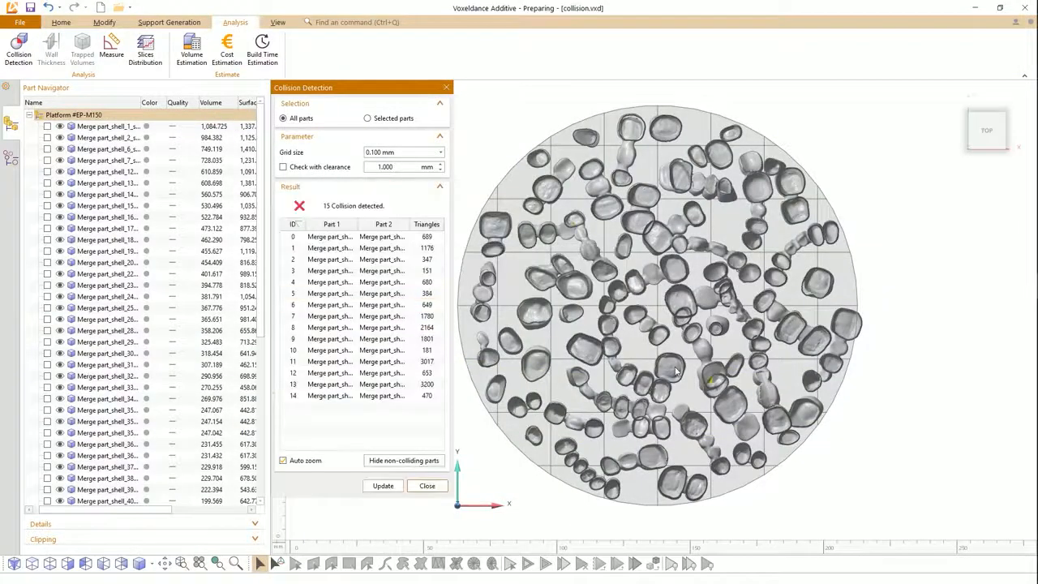
scroll(676, 372, "up", 10)
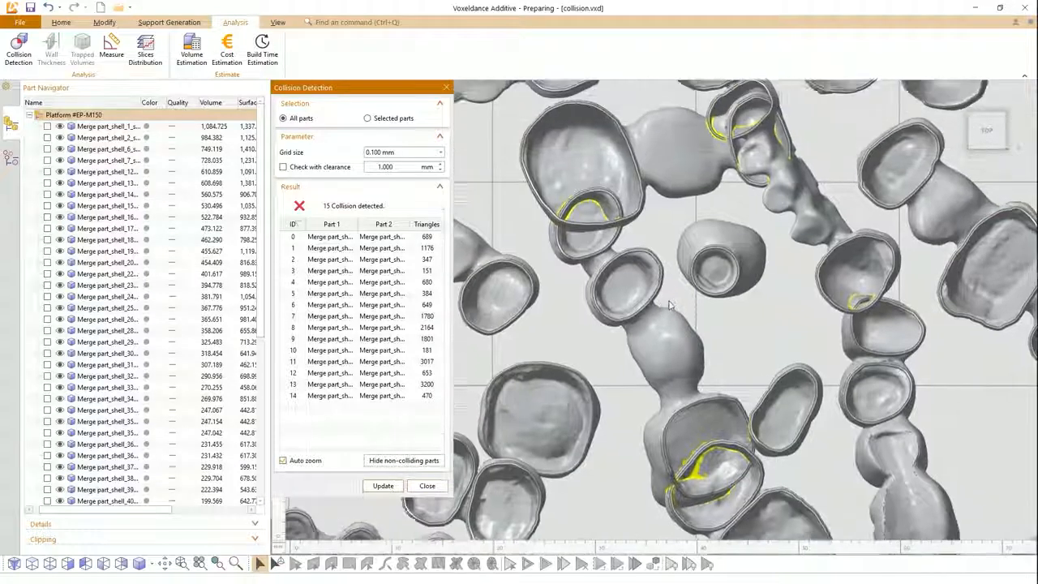
middle_click_drag(670, 305, 667, 324)
middle_click_drag(630, 186, 654, 271)
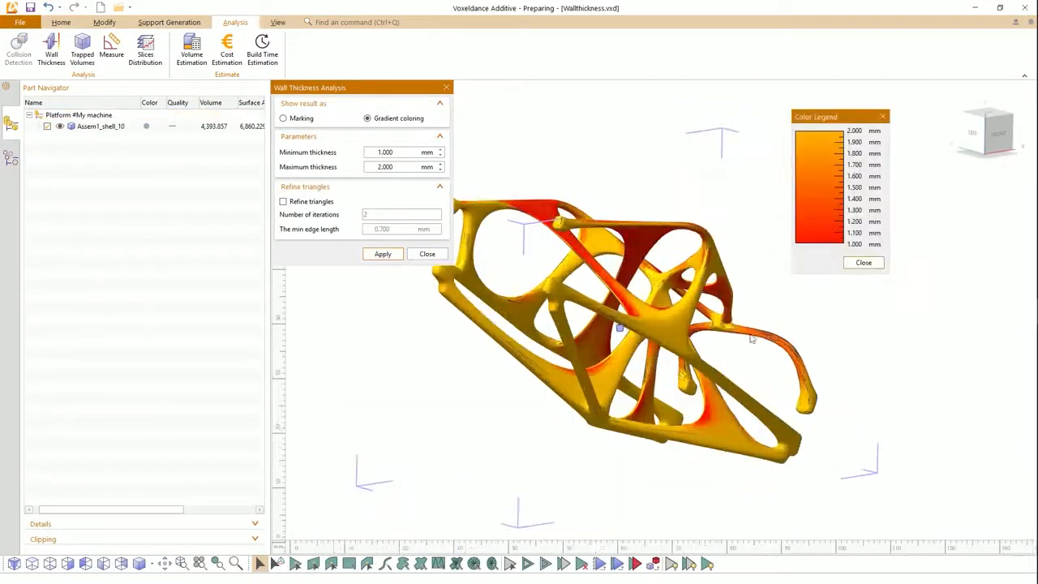
right_click_drag(675, 367, 677, 394)
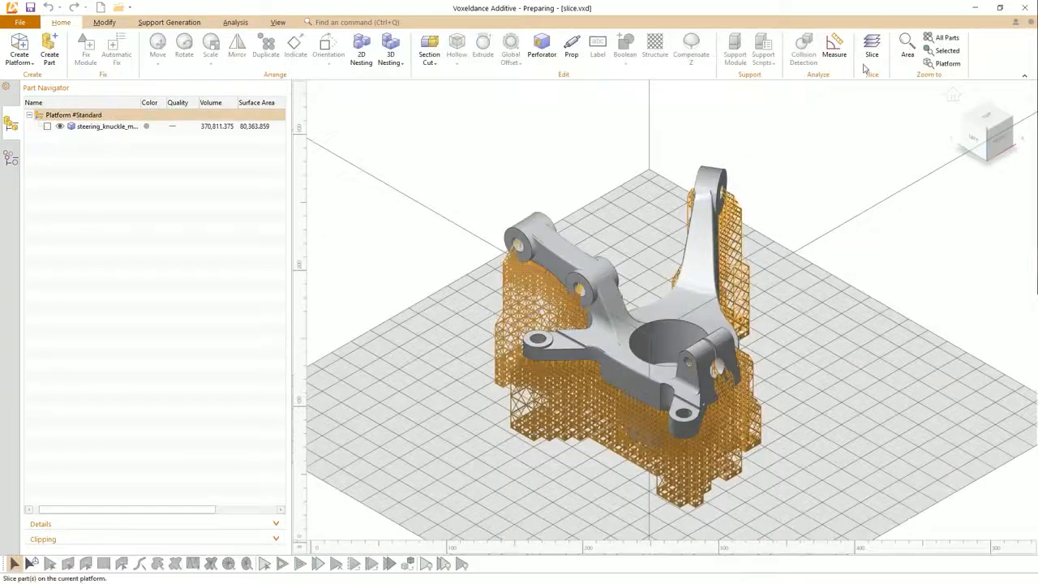
Step: Slice all parts with 0.1 mm layer thickness and 0.100 mm beam compensation, and go to layer 619
left_click(868, 55)
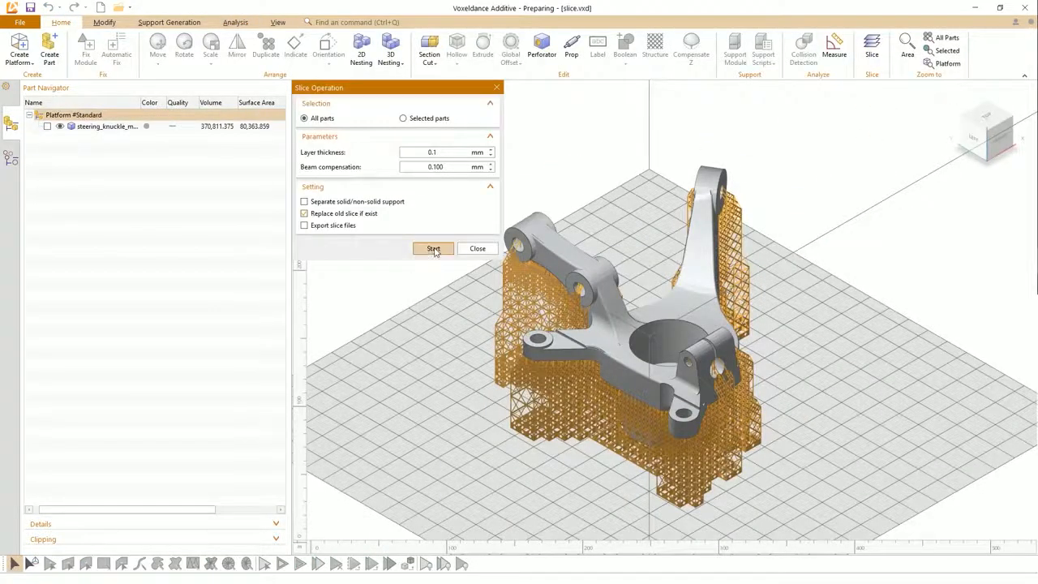
left_click(434, 249)
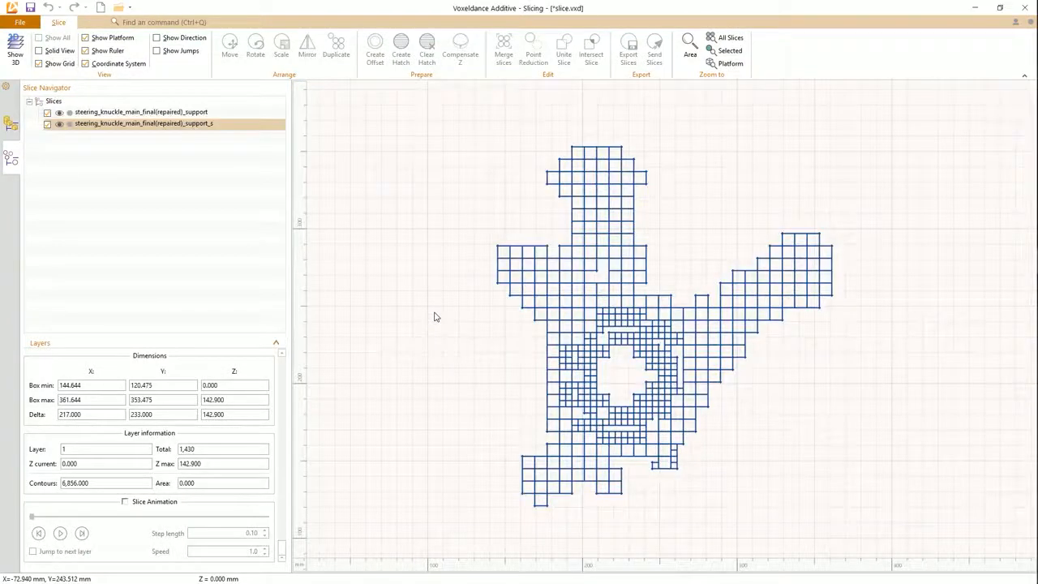
left_click_drag(286, 553, 284, 470)
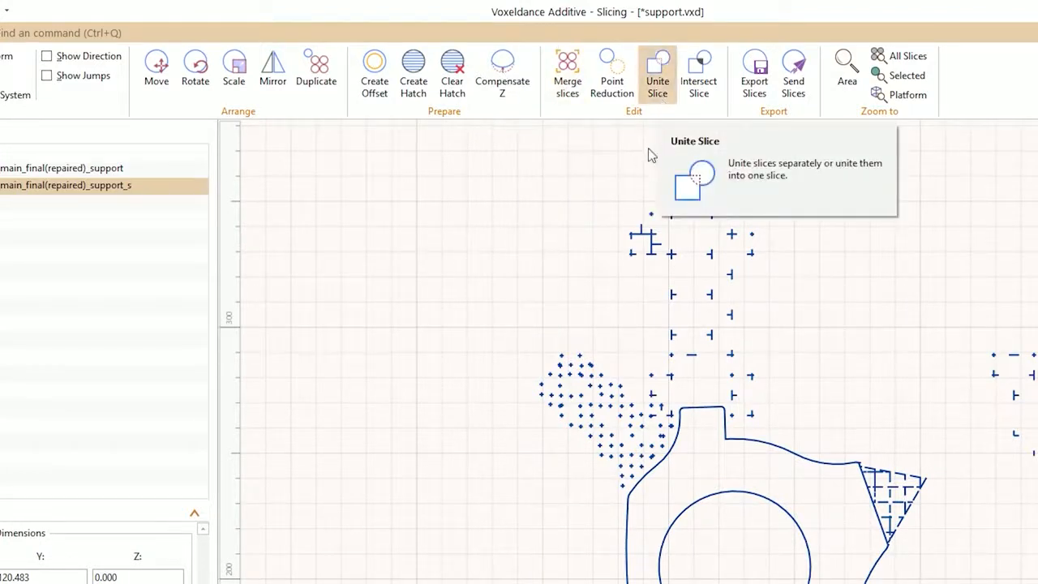
Step: Hatch the selected slices with the Default hatch script and play through layer 619's slice animation at step length 1000 and speed 1000
left_click(412, 71)
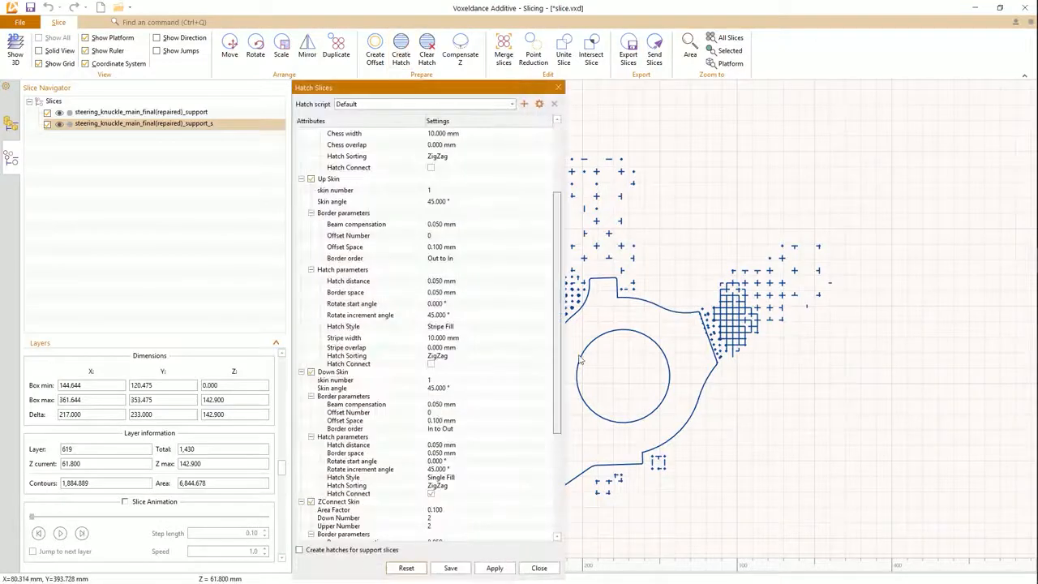
left_click(494, 568)
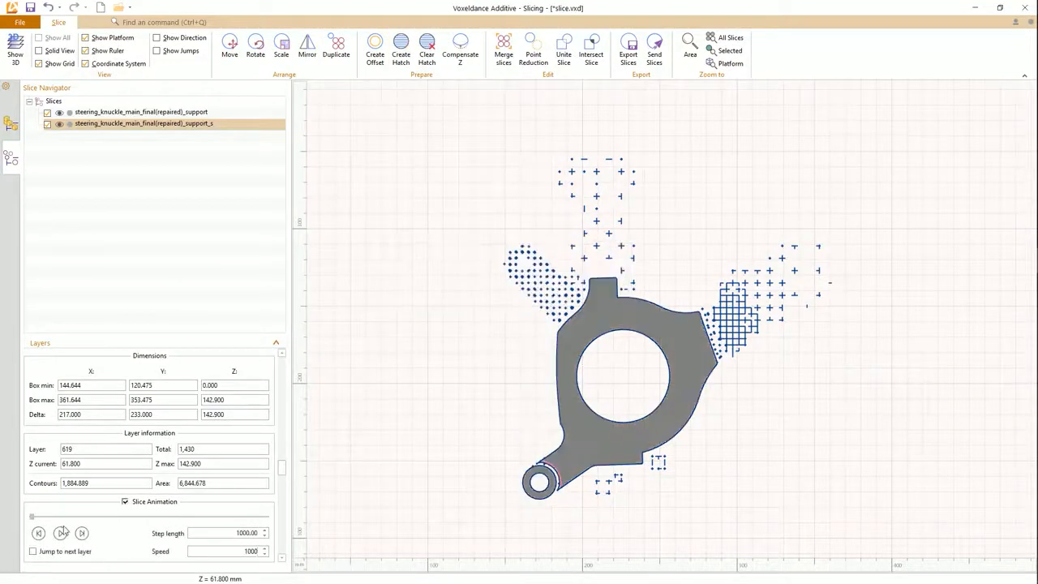
left_click(61, 533)
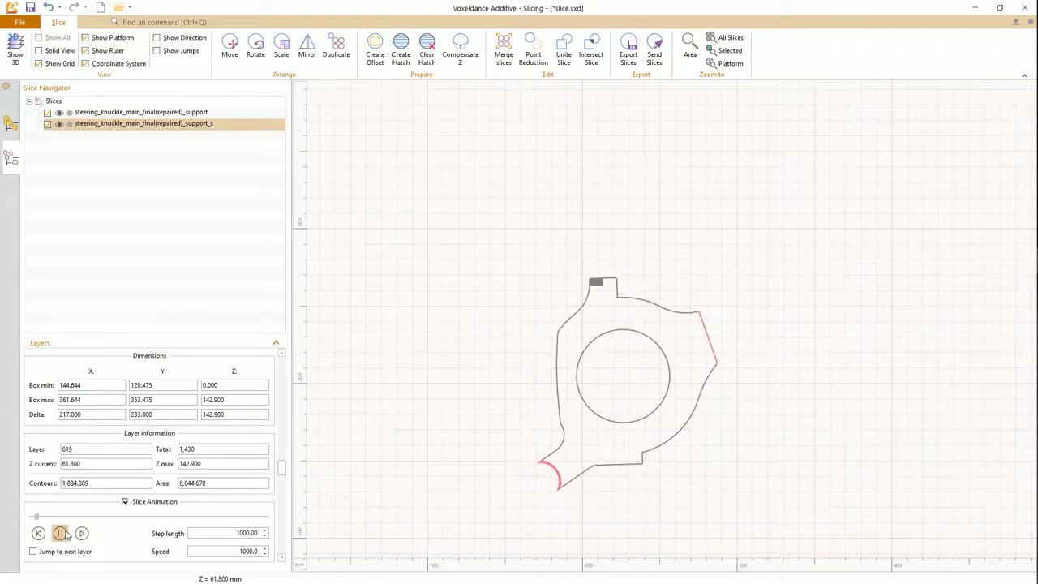
mouse_move(42, 518)
left_mouse_down()
mouse_move(195, 527)
mouse_move(256, 516)
left_mouse_up()
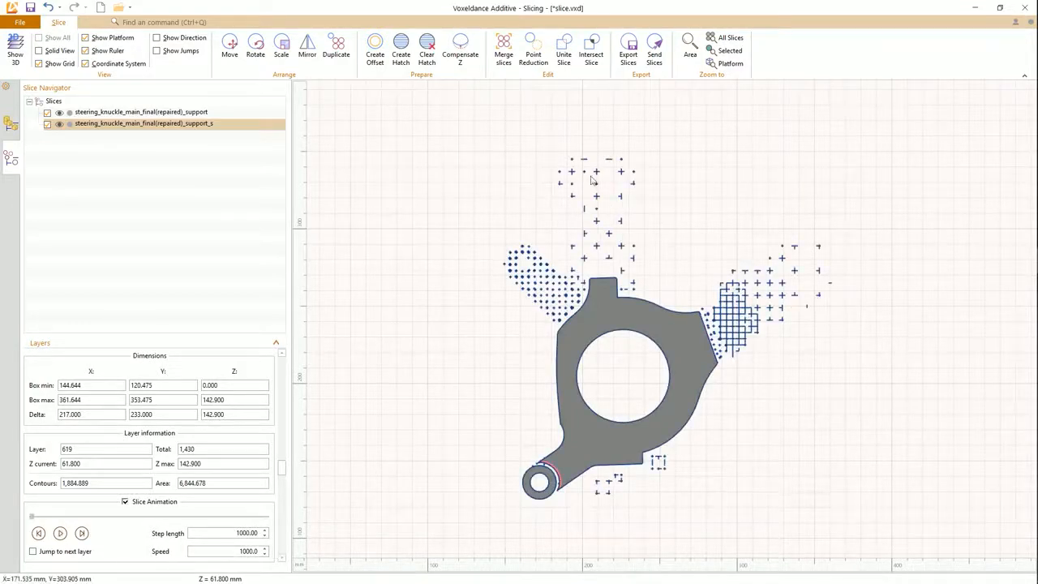
Step: Export the selected slices as a Voxceldance Build File (VBF) named my slice.VBF with the size value at 1024 MB
left_click(627, 60)
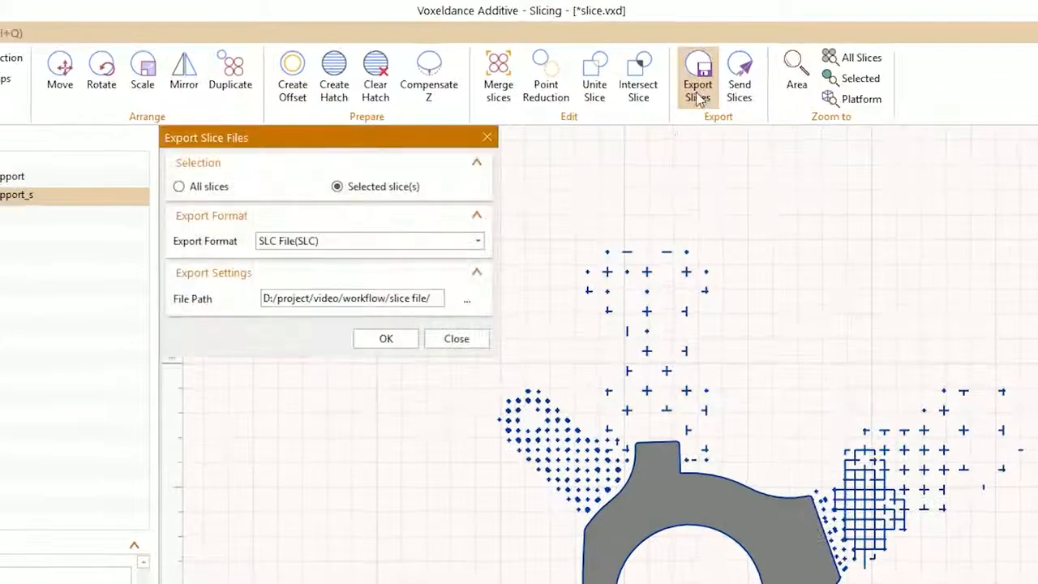
left_click(478, 241)
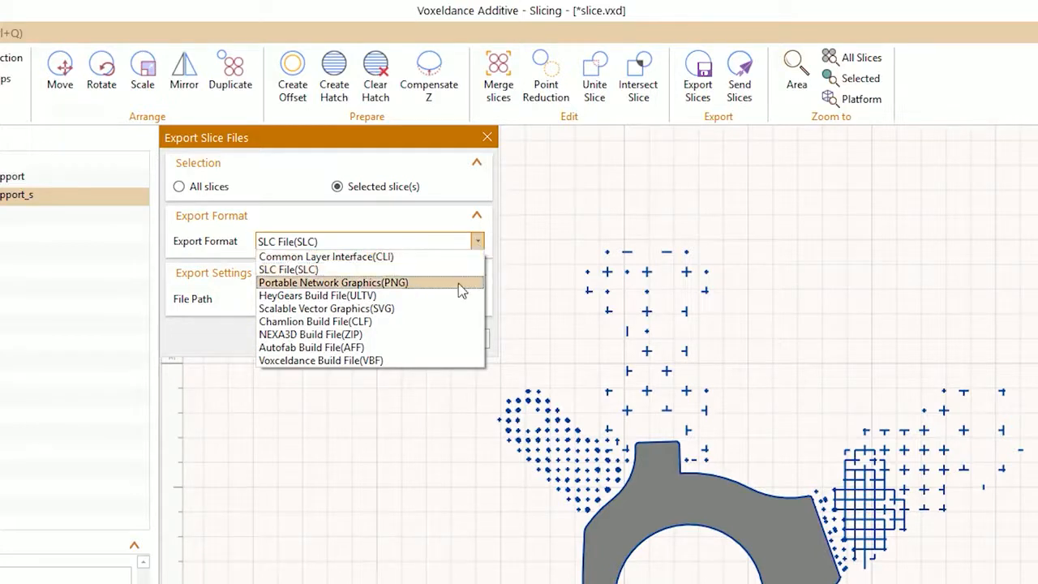
left_click(438, 363)
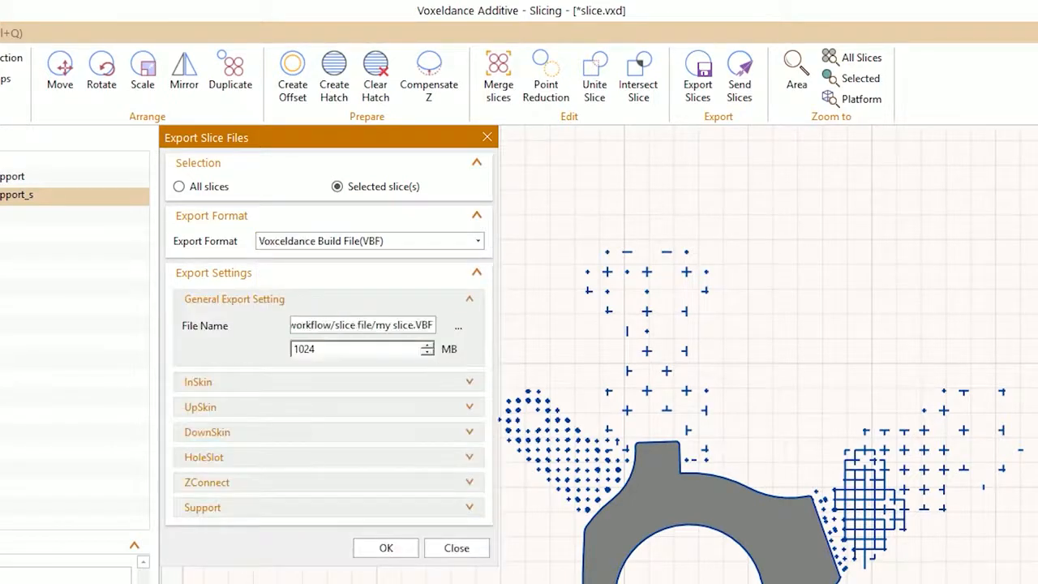
left_click(386, 547)
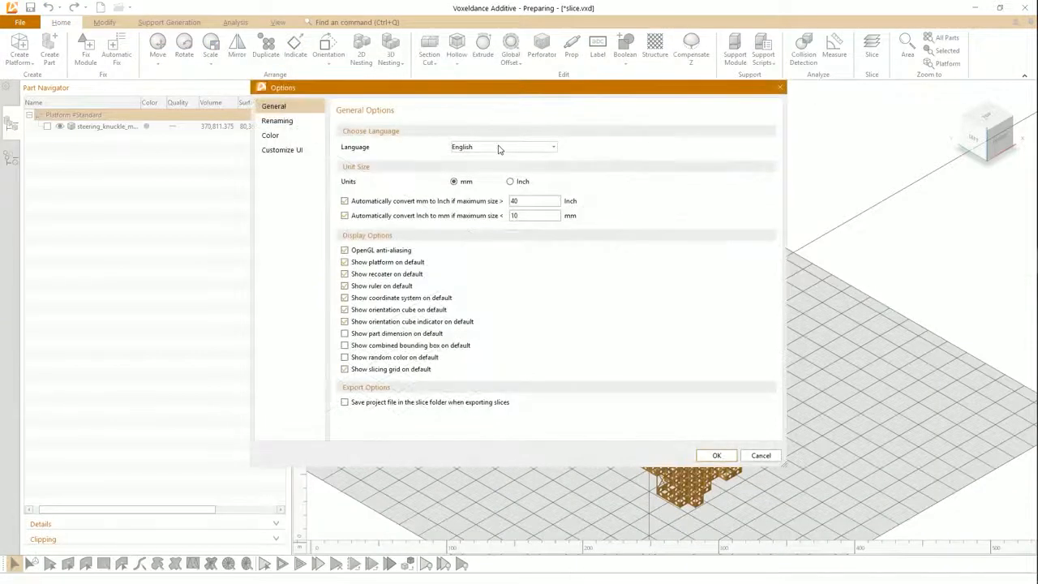
Step: Open the list of interface languages in the general options
left_click(498, 147)
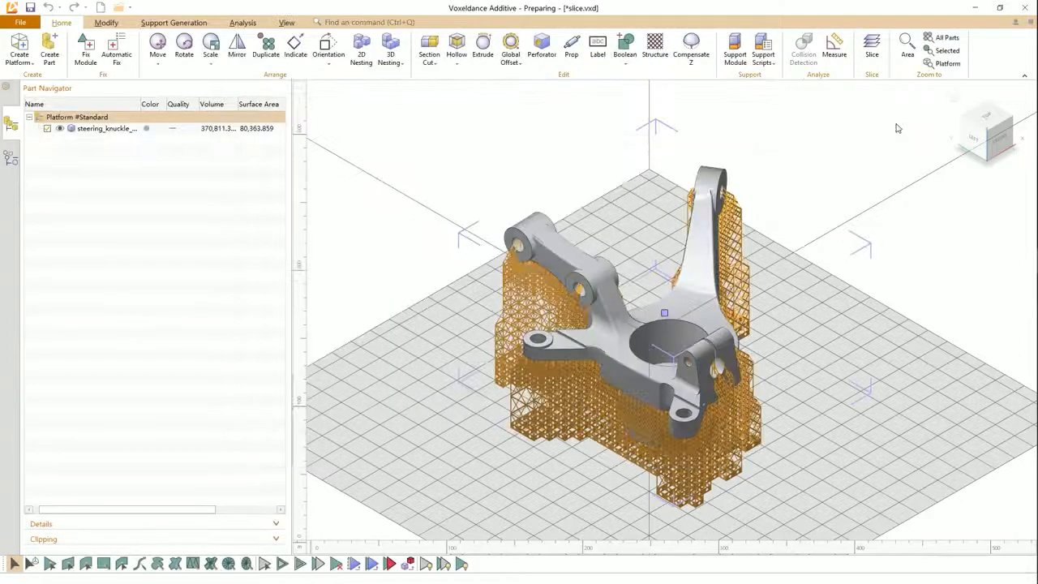
type("www.voxeldance.com")
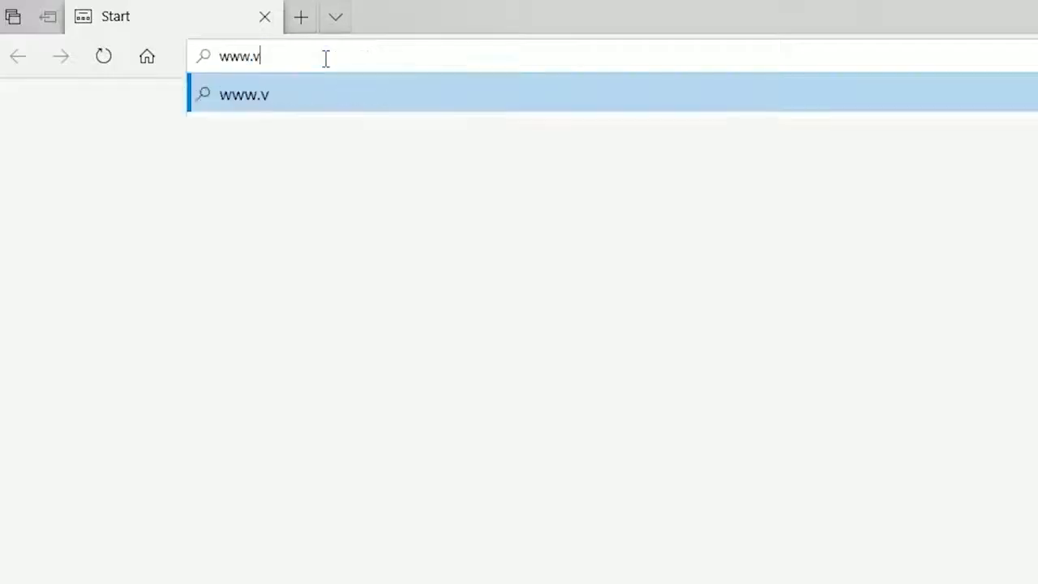
key("Return")
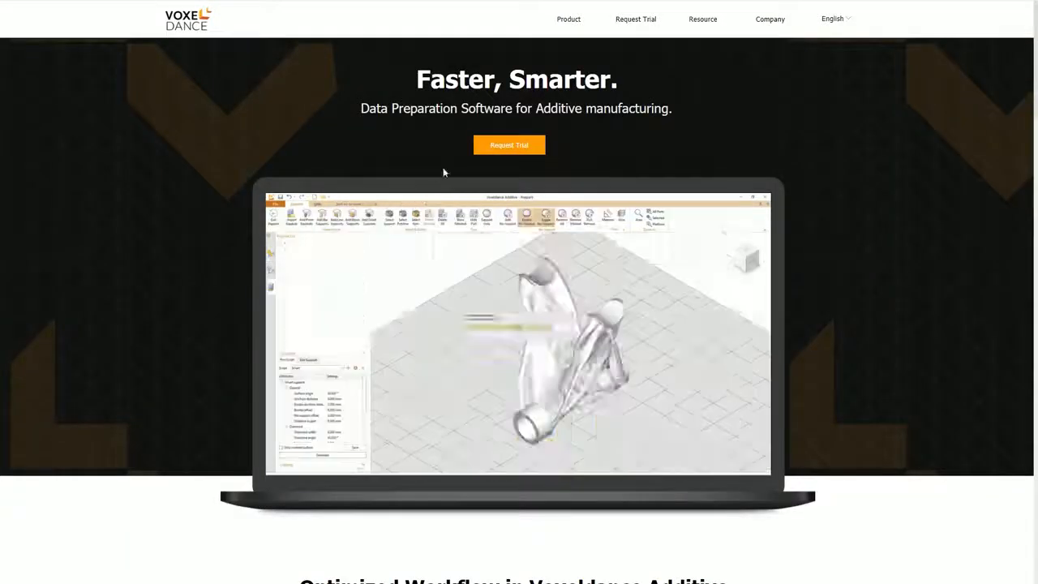
left_click(503, 150)
scroll(846, 304, "down", 2)
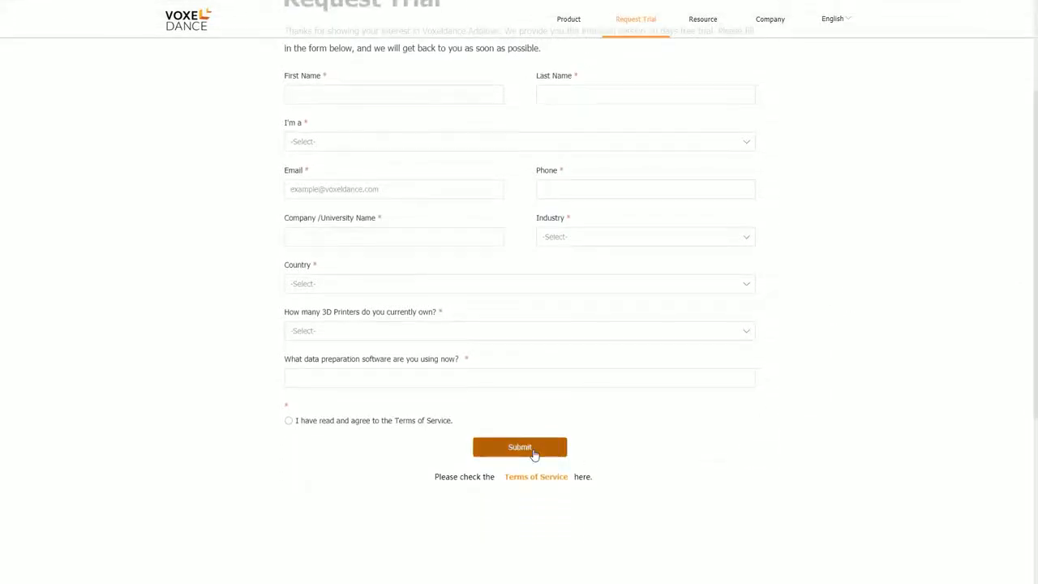
scroll(899, 447, "up", 3)
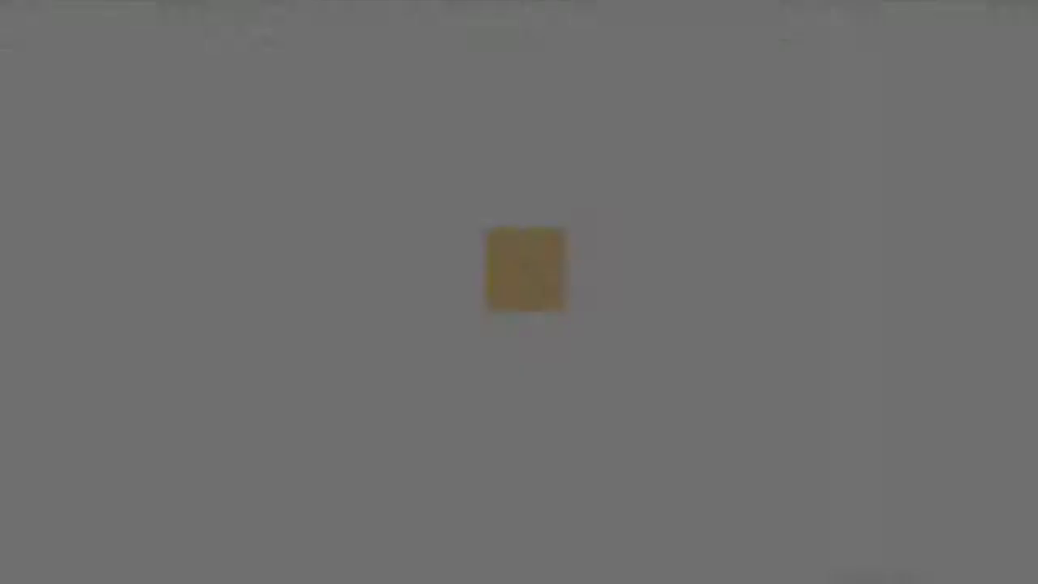